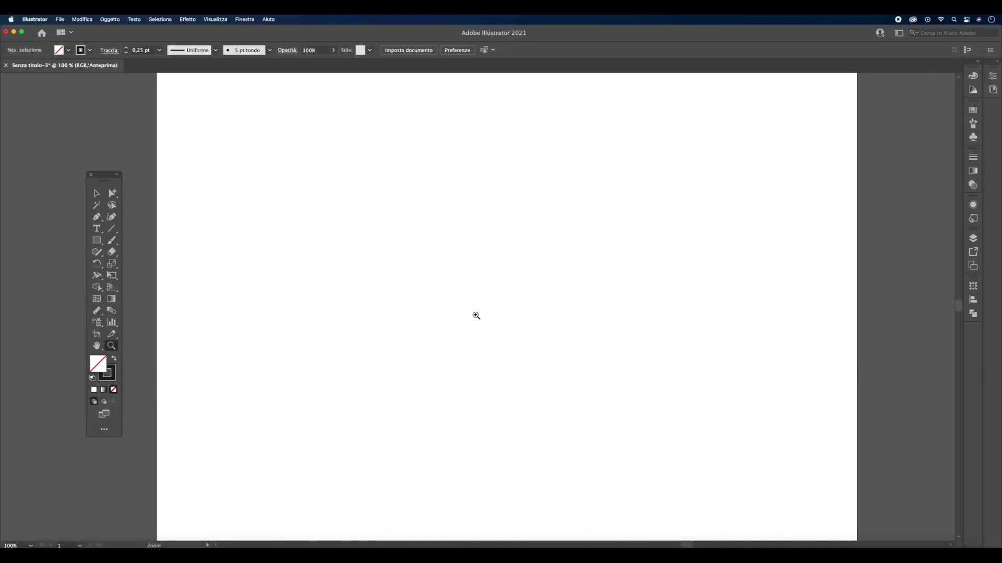
# - Draw a full-height vertical line and duplicate it into several evenly spaced copies
pyautogui.click(113, 231)
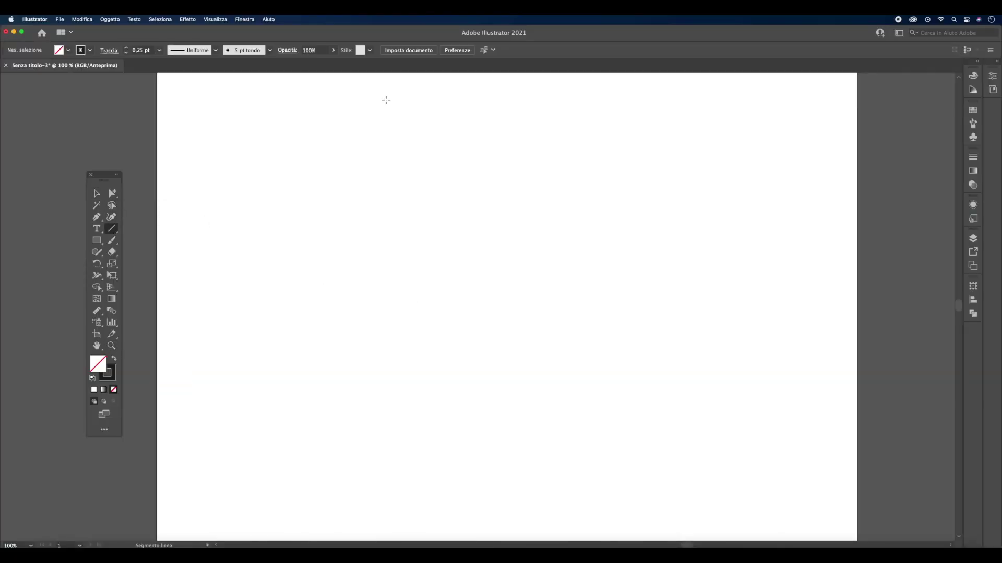
pyautogui.moveTo(387, 90); pyautogui.dragTo(387, 513)
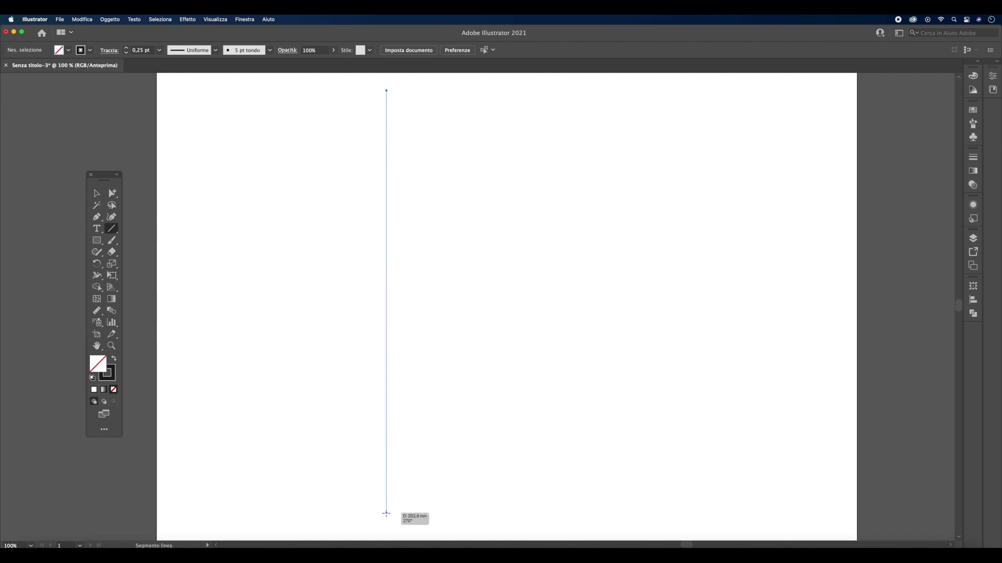
pyautogui.click(96, 193)
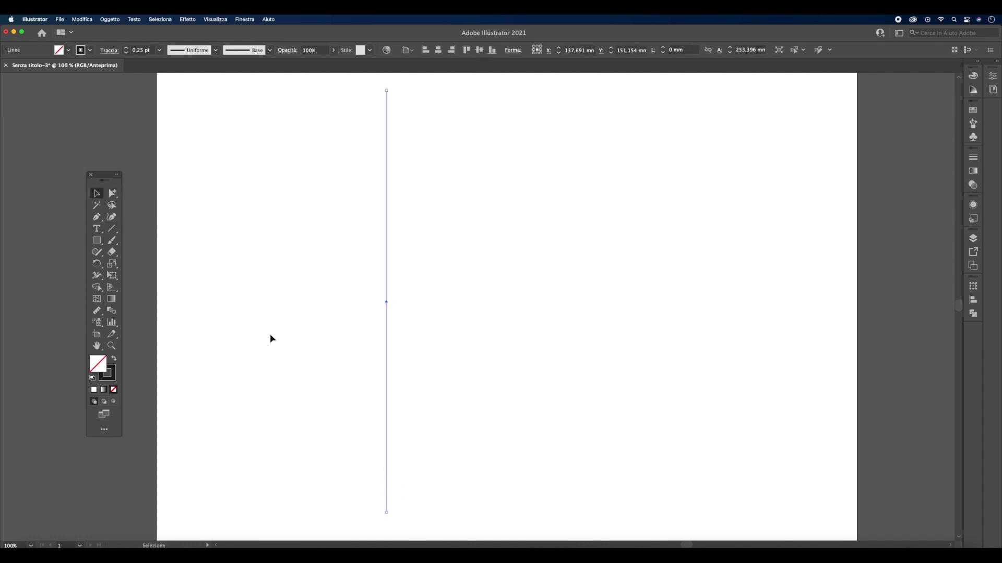
pyautogui.moveTo(387, 405); pyautogui.dragTo(404, 406)
pyautogui.hotkey('ctrl', 'd')
pyautogui.hotkey('ctrl', 'd')
pyautogui.hotkey('ctrl', 'd')
pyautogui.hotkey('ctrl', 'd')
pyautogui.hotkey('ctrl', 'd')
pyautogui.hotkey('ctrl', 'd')
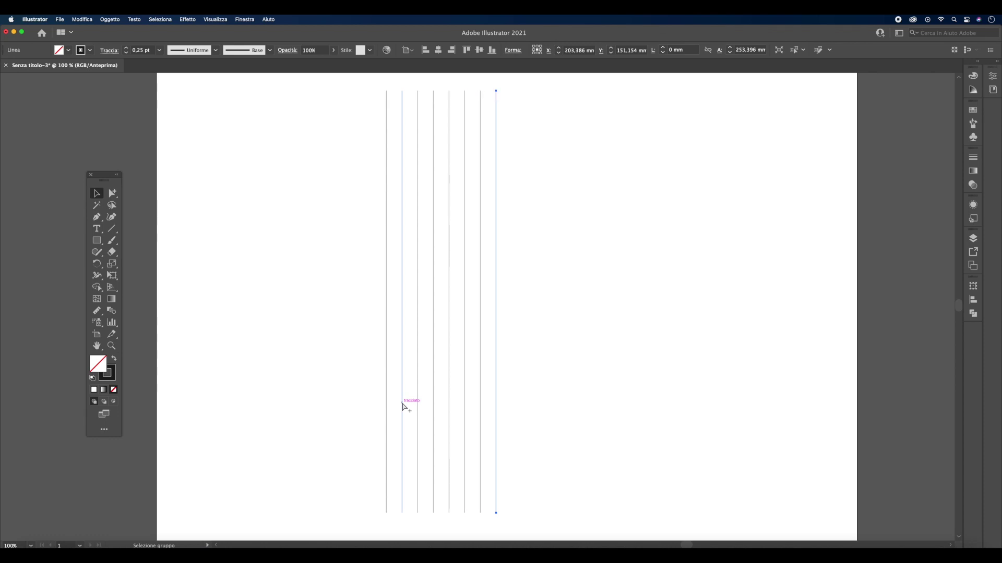
pyautogui.hotkey('ctrl', 'd')
pyautogui.hotkey('ctrl', 'd')
pyautogui.hotkey('ctrl', 'd')
pyautogui.hotkey('ctrl', 'd')
# - Group all the vertical lines and move the group right toward the artboard centre
pyautogui.click(331, 356)
pyautogui.moveTo(332, 356); pyautogui.dragTo(675, 414)
pyautogui.hotkey('ctrl', 'g')
pyautogui.moveTo(561, 405); pyautogui.dragTo(591, 409)
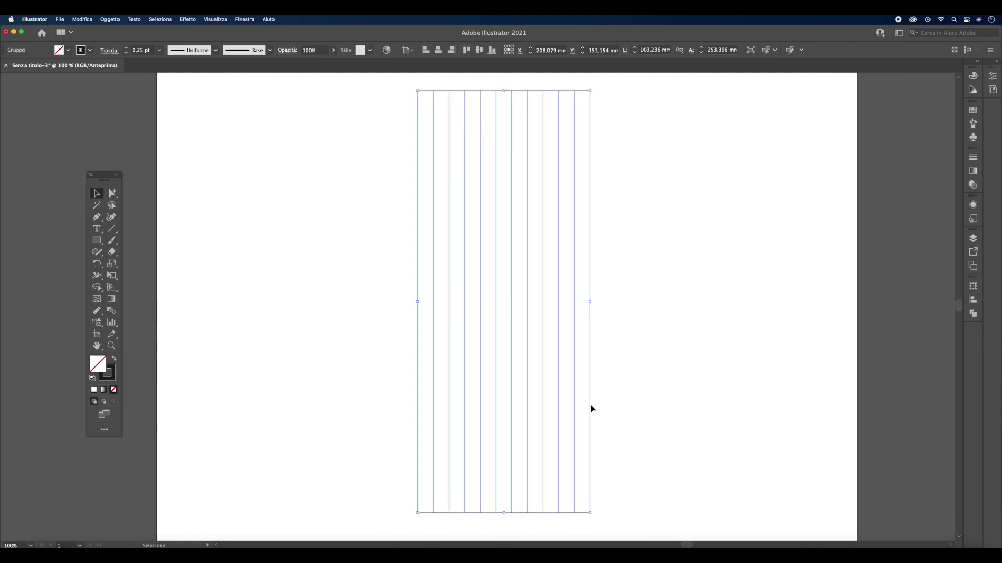
pyautogui.click(109, 19)
pyautogui.moveTo(112, 30)
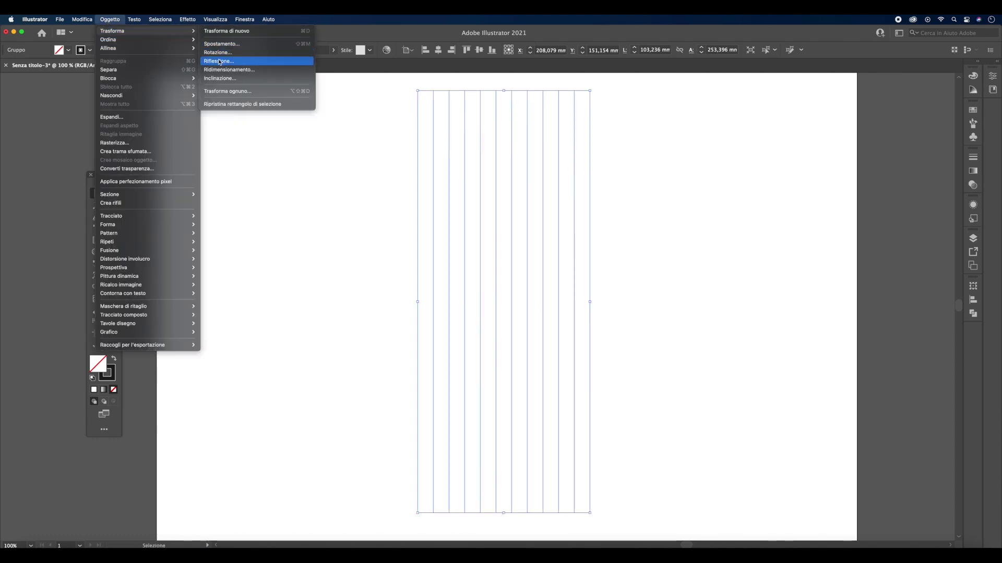
# - Rotate a copy of the vertical line group by 55°
pyautogui.click(220, 53)
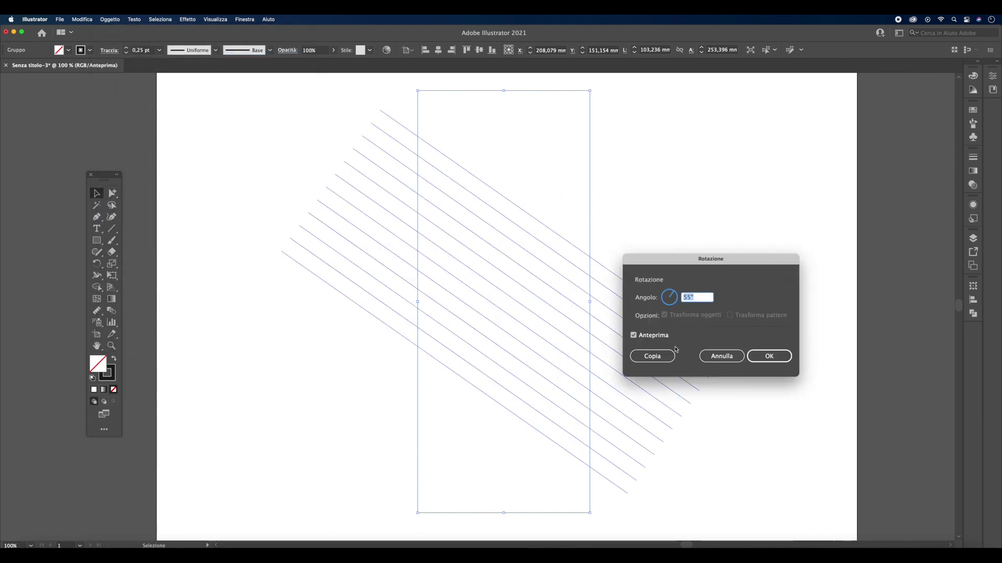
pyautogui.click(652, 356)
pyautogui.click(668, 289)
# - Rotate the original vertical line group by -55° to complete the diamond lattice
pyautogui.click(589, 219)
pyautogui.click(109, 20)
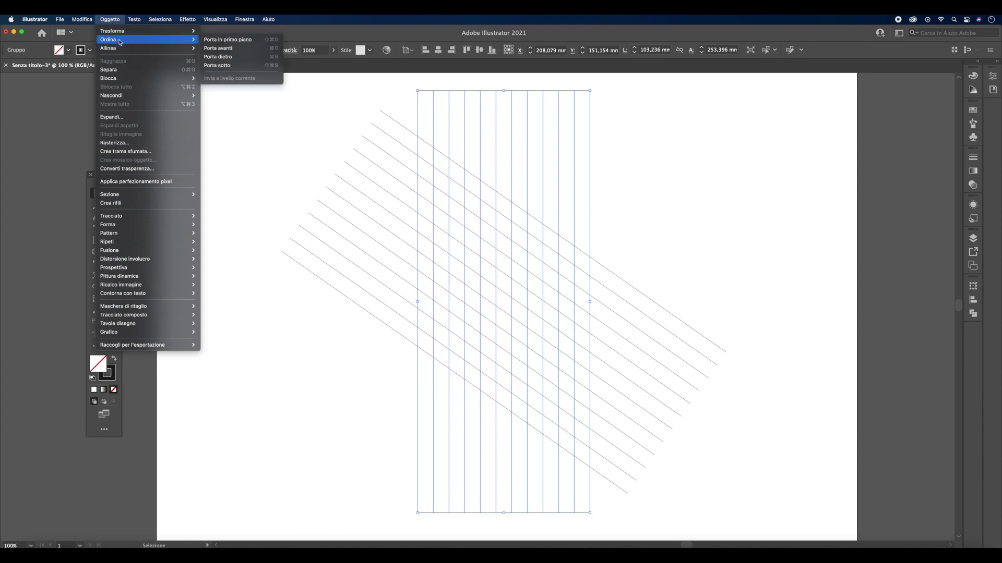
pyautogui.click(219, 53)
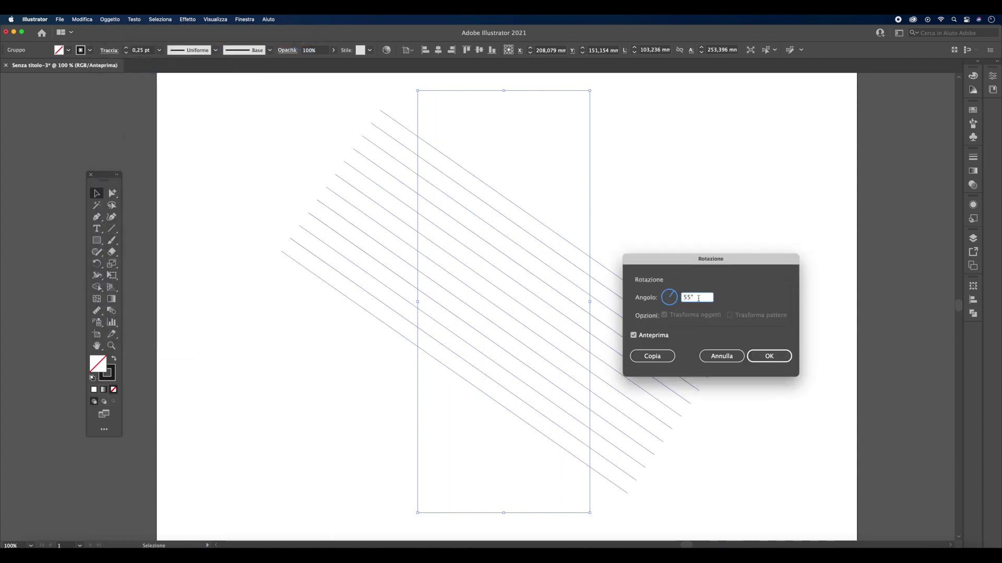
pyautogui.write('-')
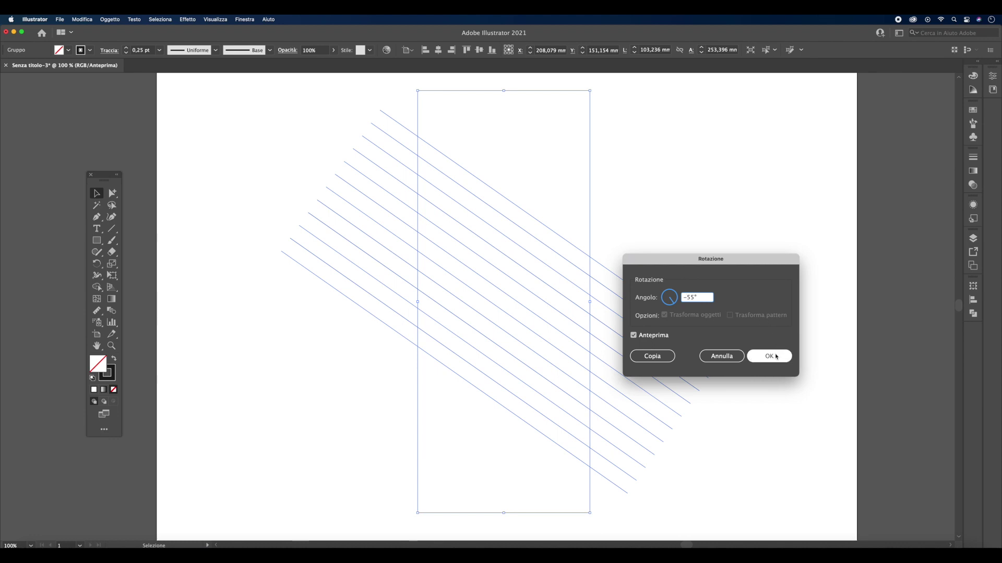
pyautogui.click(775, 357)
pyautogui.click(770, 358)
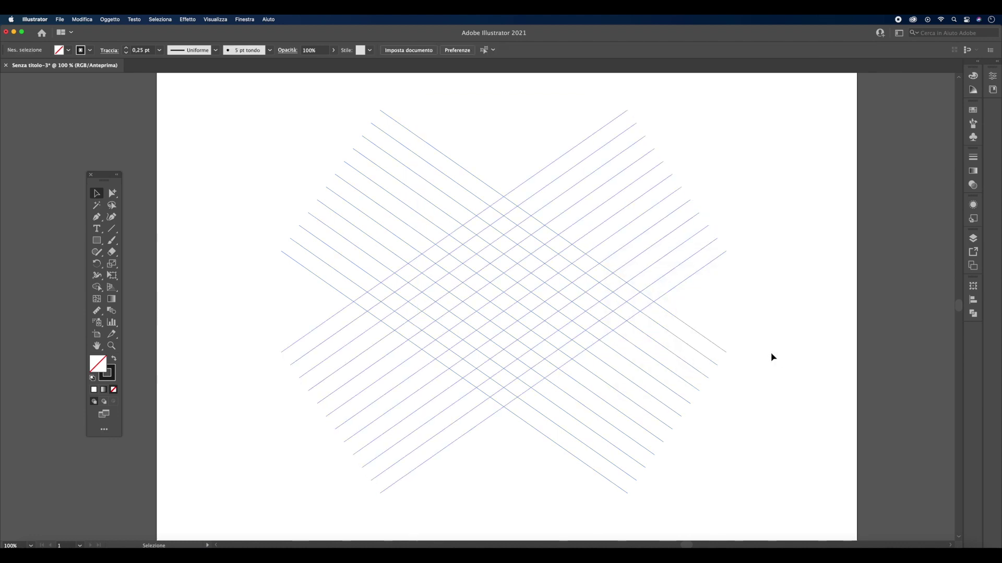
# - Draw a new full-height vertical line and move it onto the lattice
pyautogui.click(111, 228)
pyautogui.moveTo(504, 81); pyautogui.dragTo(505, 525)
pyautogui.press('v')
pyautogui.moveTo(505, 475)
pyautogui.mouseDown()
pyautogui.moveTo(381, 457)
pyautogui.moveTo(398, 456)
pyautogui.mouseUp()
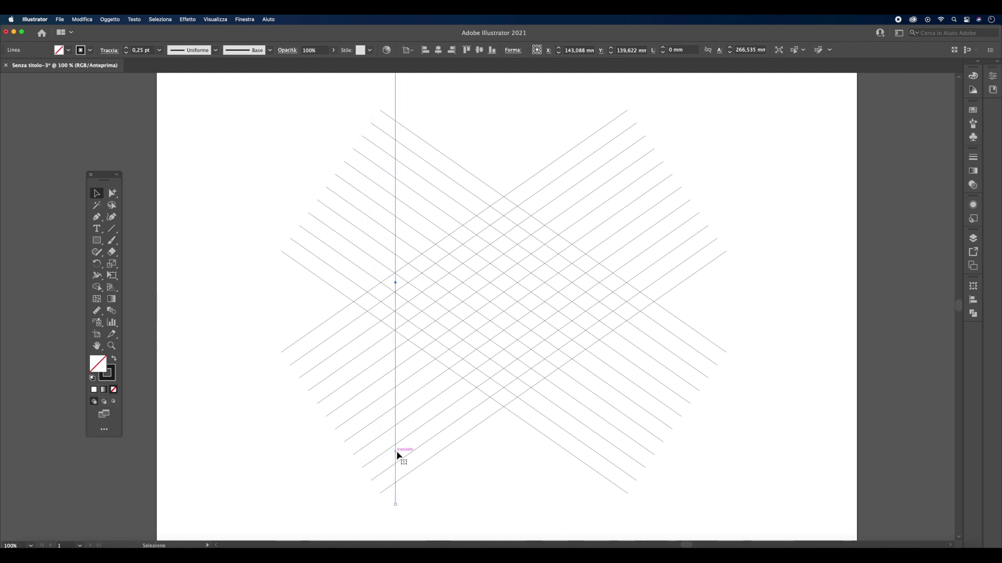
# - Zoom in and align the vertical line through a column of lattice crossings
pyautogui.press('z')
pyautogui.moveTo(423, 332); pyautogui.dragTo(454, 310)
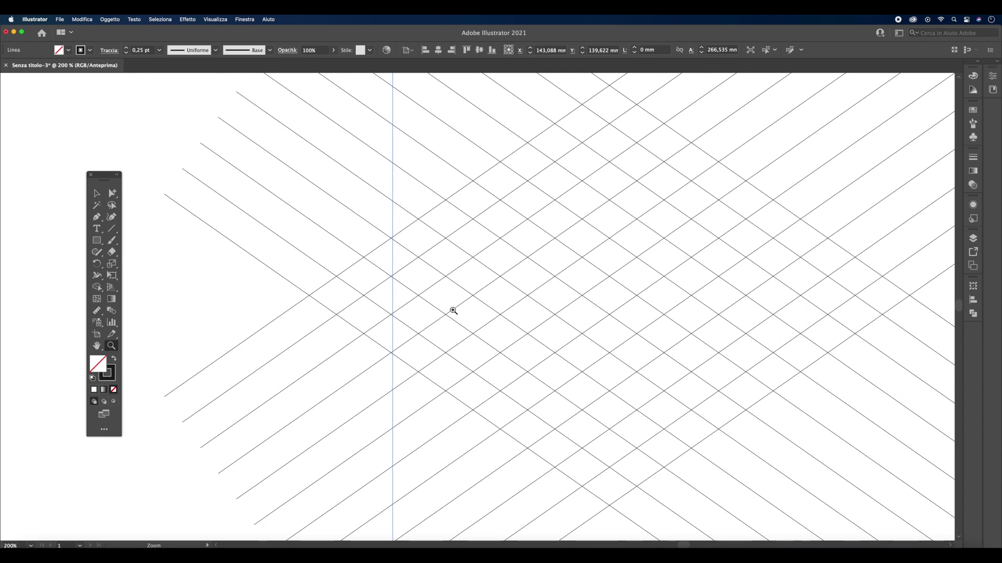
pyautogui.press('v')
pyautogui.moveTo(393, 376); pyautogui.dragTo(474, 382)
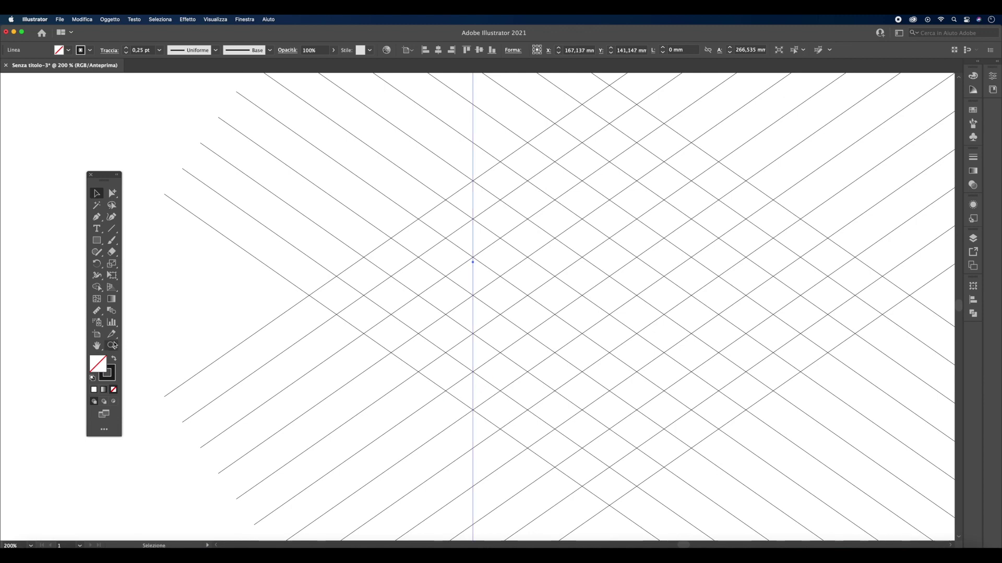
pyautogui.click(112, 346)
pyautogui.click(515, 382)
pyautogui.click(454, 297)
pyautogui.click(97, 193)
pyautogui.click(459, 391)
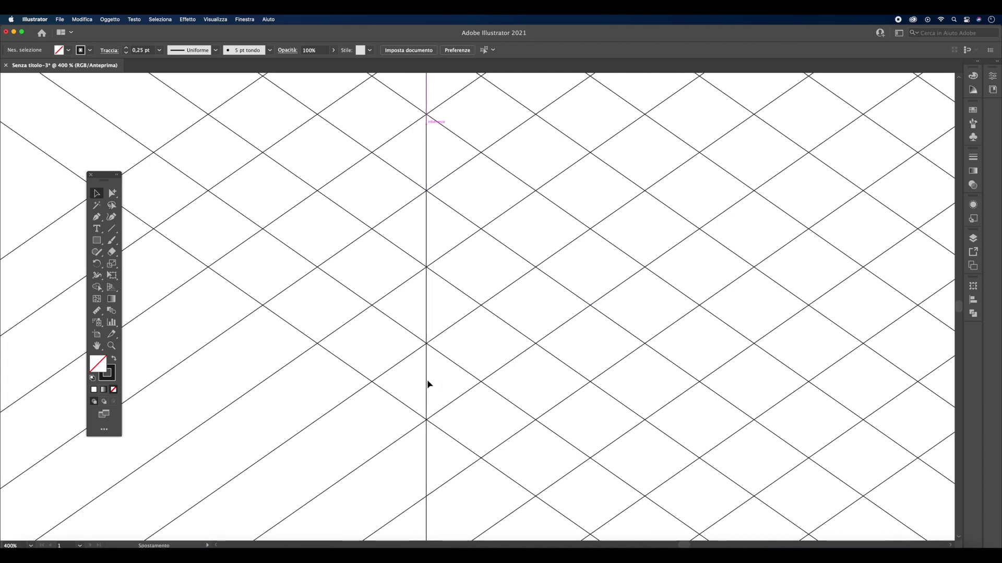
# - In Outline view, nudge the vertical line exactly through a lattice intersection
pyautogui.hotkey('ctrl', 'y')
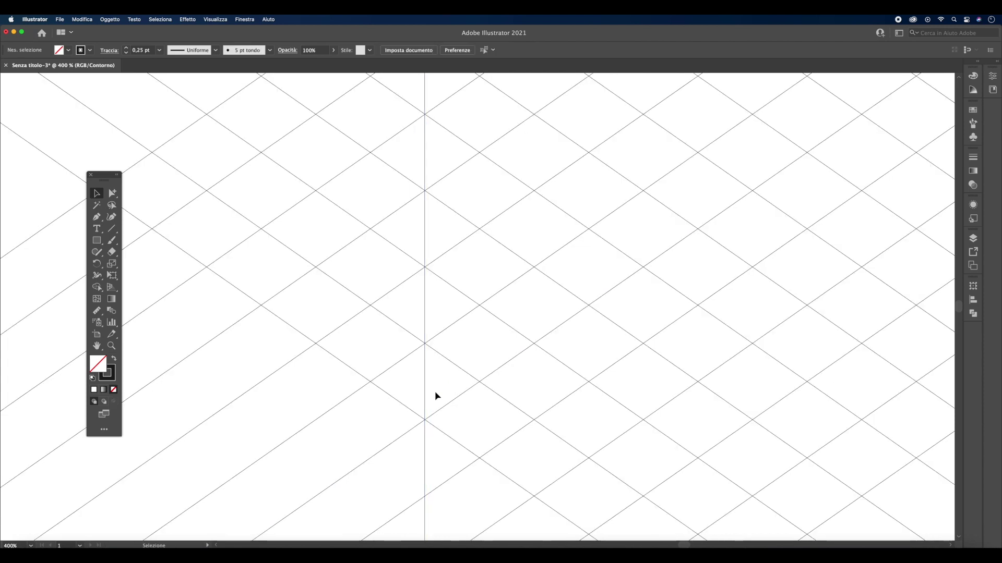
pyautogui.click(424, 392)
pyautogui.click(112, 346)
pyautogui.click(451, 348)
pyautogui.click(485, 339)
pyautogui.click(495, 304)
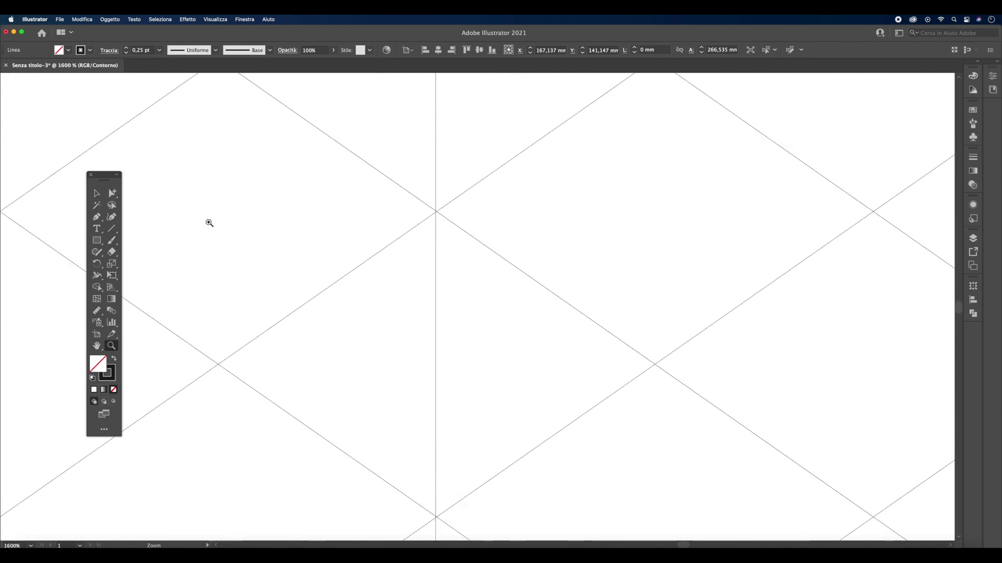
pyautogui.click(96, 194)
pyautogui.moveTo(436, 333); pyautogui.dragTo(437, 332)
pyautogui.click(459, 336)
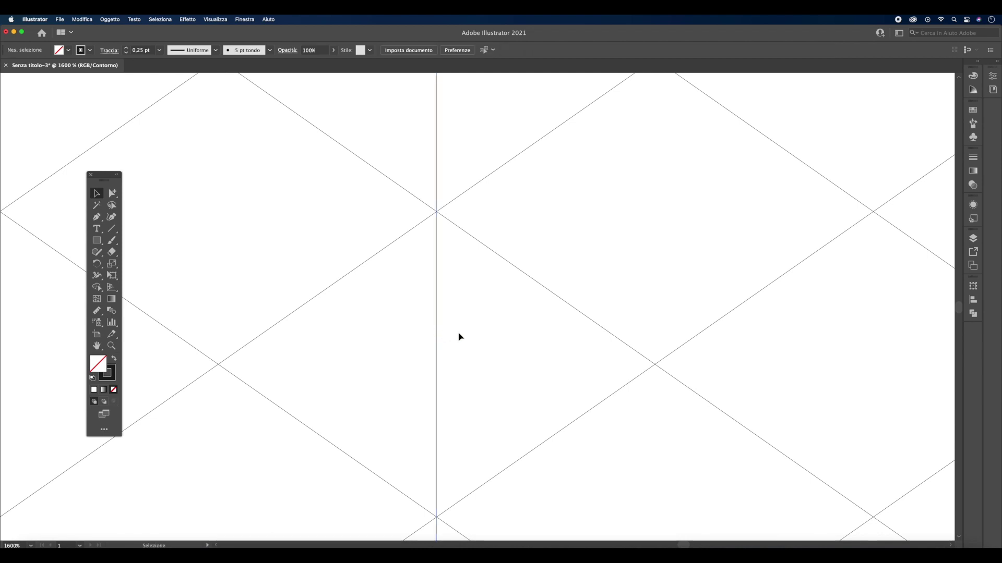
# - Copy the line to the next intersection and repeat it across the grid with Ctrl+D
pyautogui.scroll(2, 452, 349)
pyautogui.press('super+z')
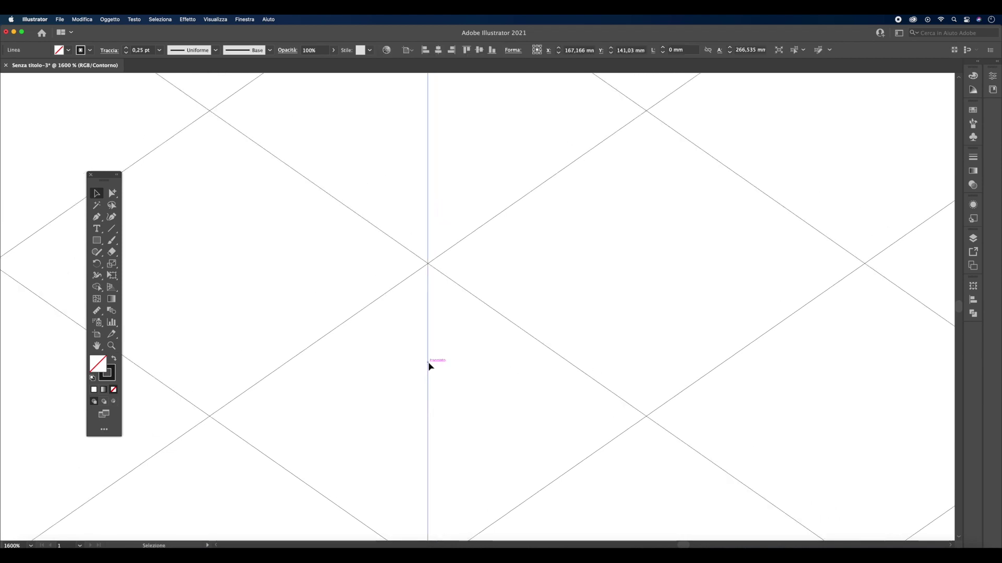
pyautogui.moveTo(431, 364); pyautogui.dragTo(647, 380)
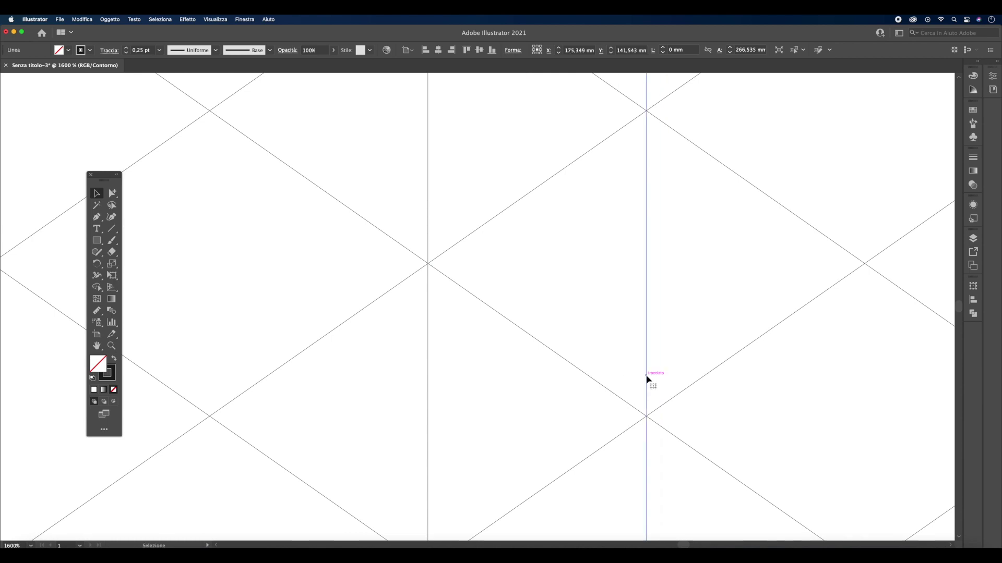
pyautogui.hotkey('ctrl', '-')
pyautogui.hotkey('ctrl', '-')
pyautogui.hotkey('ctrl', 'd')
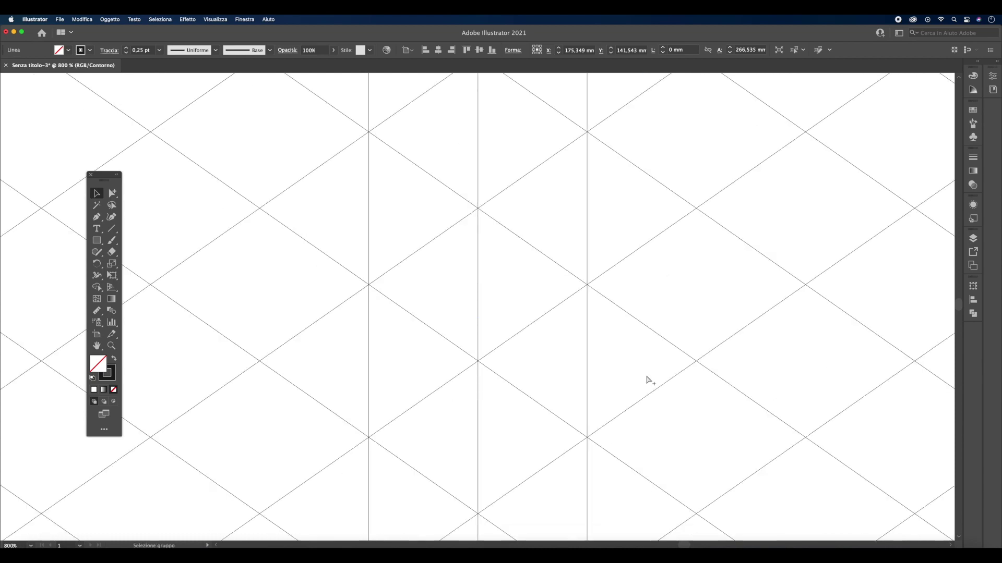
pyautogui.hotkey('ctrl', 'd')
pyautogui.hotkey('ctrl', '-')
pyautogui.hotkey('ctrl', '-')
pyautogui.hotkey('ctrl', 'd')
pyautogui.hotkey('ctrl', 'd')
pyautogui.hotkey('ctrl', 'd')
pyautogui.hotkey('ctrl', 'd')
pyautogui.hotkey('ctrl', 'd')
pyautogui.hotkey('ctrl', '-')
pyautogui.hotkey('ctrl', 'd')
pyautogui.hotkey('ctrl', 'd')
pyautogui.hotkey('ctrl', '-')
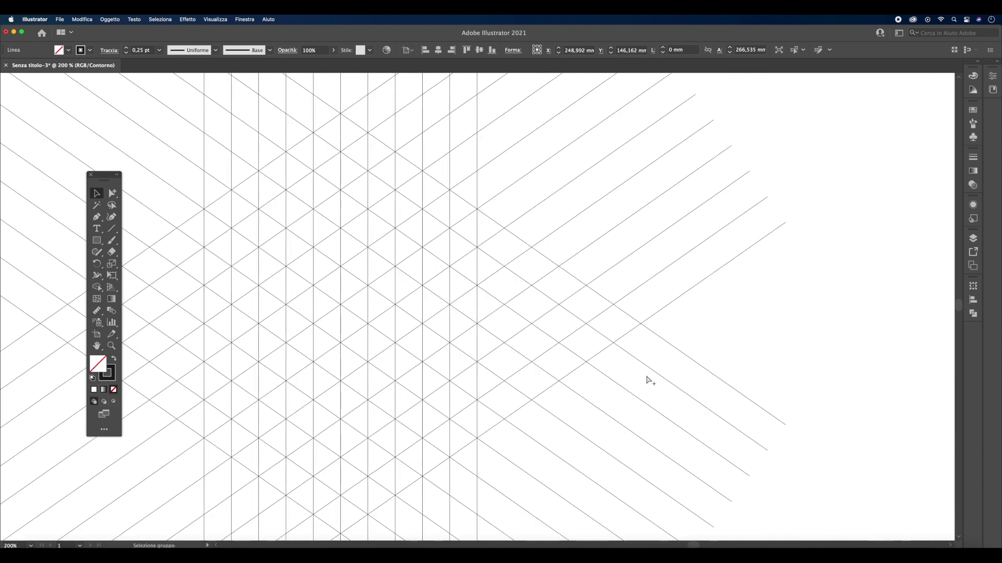
pyautogui.hotkey('ctrl', '-')
# - Pan out and select all the isometric grid lines
pyautogui.hscroll(-3, 366, 365)
pyautogui.scroll(-2, 343, 360)
pyautogui.hscroll(-2, 343, 360)
pyautogui.moveTo(151, 139); pyautogui.dragTo(814, 451)
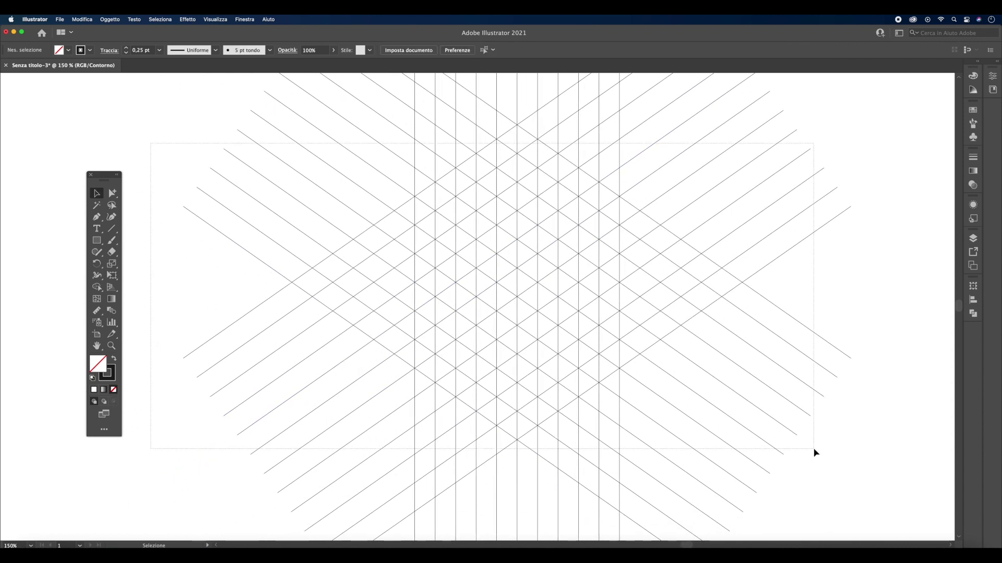
# - Return to Preview and centre the line grid horizontally and vertically on the artboard
pyautogui.hotkey('ctrl', '-')
pyautogui.hotkey('ctrl', '-')
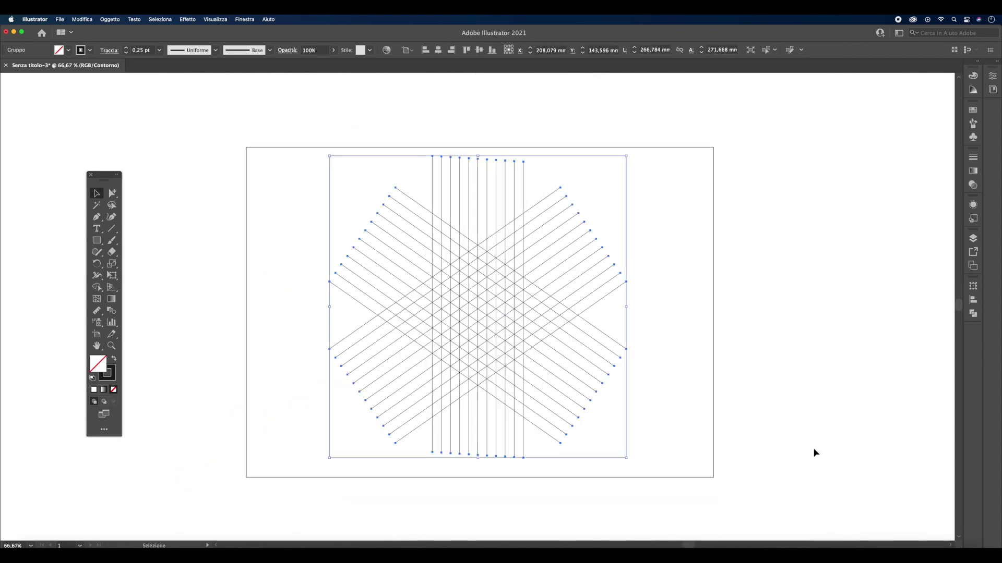
pyautogui.hotkey('ctrl', 'y')
pyautogui.click(671, 421)
pyautogui.moveTo(660, 441)
pyautogui.mouseDown()
pyautogui.moveTo(474, 421)
pyautogui.moveTo(262, 176)
pyautogui.mouseUp()
pyautogui.click(438, 49)
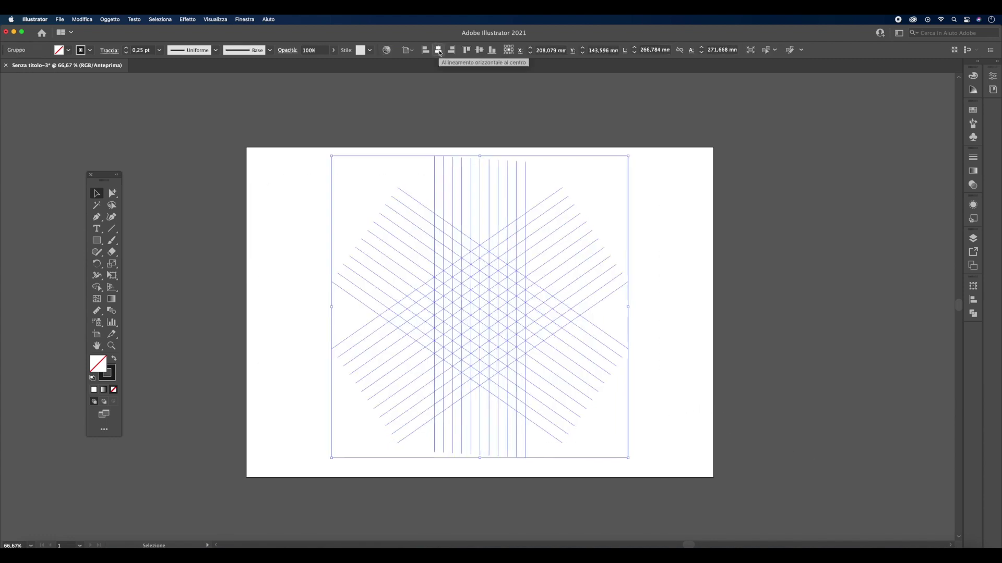
pyautogui.click(479, 50)
pyautogui.click(655, 341)
# - Zoom in on the grid centre and select the whole grid group
pyautogui.click(111, 346)
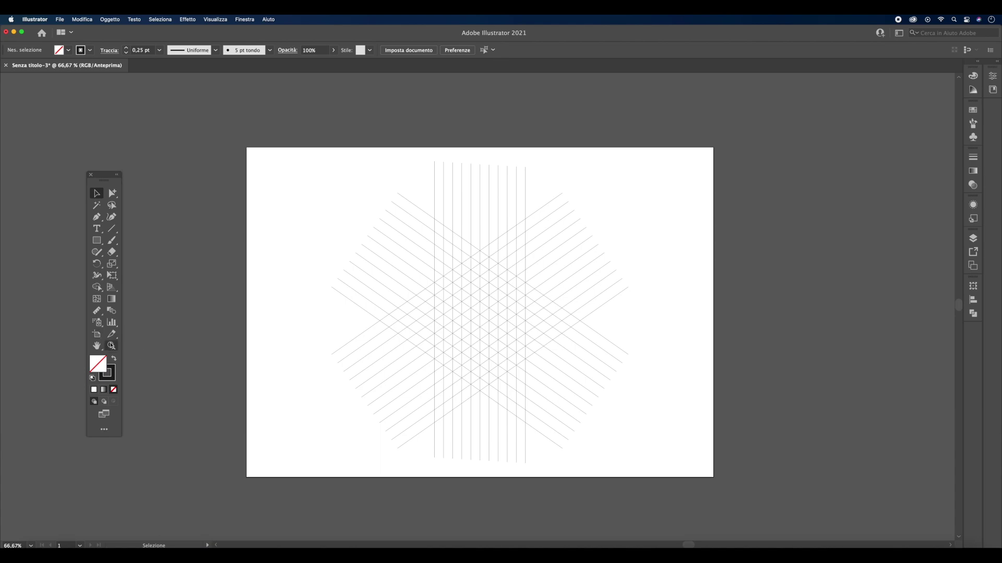
pyautogui.click(443, 347)
pyautogui.click(502, 303)
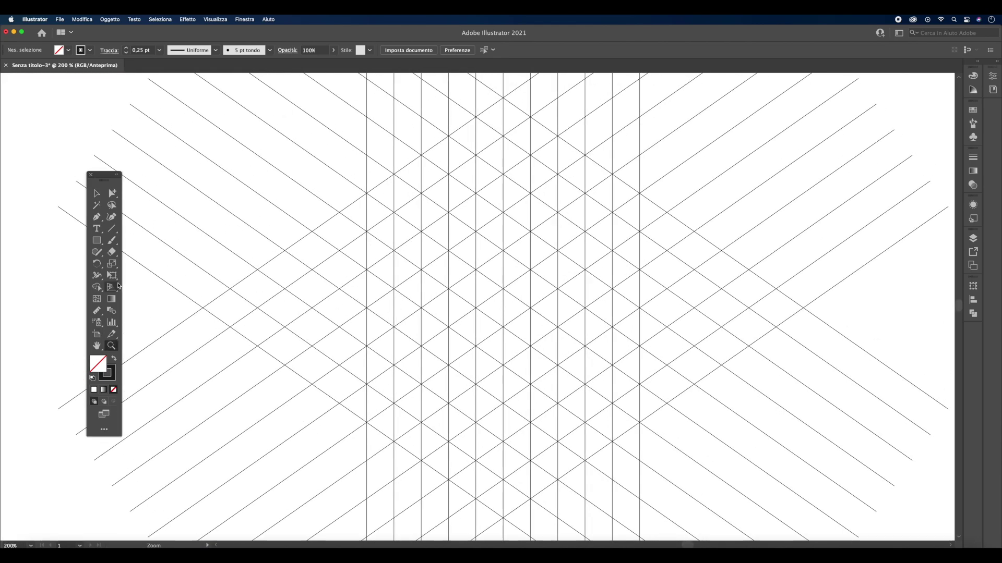
pyautogui.press('v')
pyautogui.moveTo(73, 145); pyautogui.dragTo(80, 179)
pyautogui.hotkey('shift', 'm')
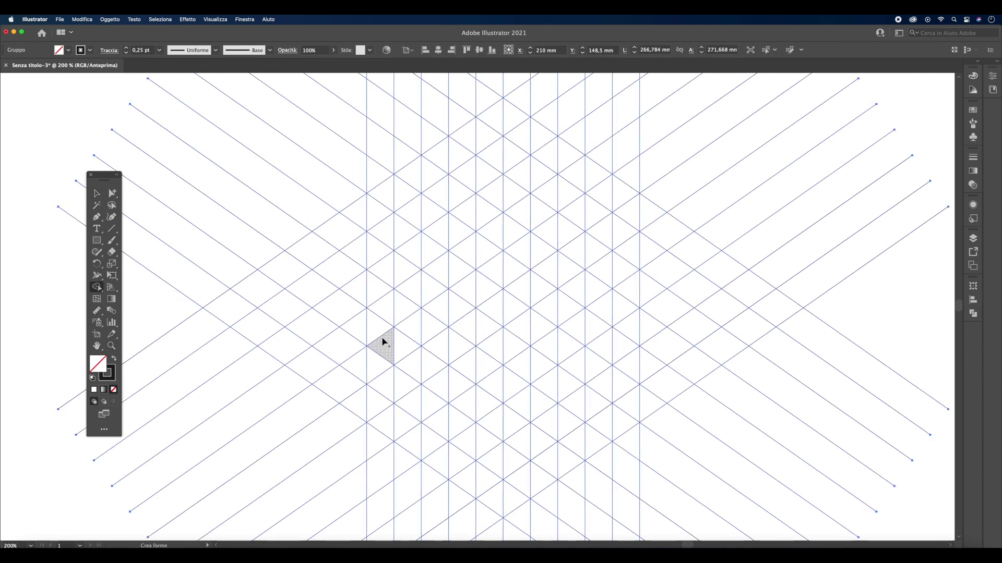
# - Set the fill to dark grey and merge grid cells into the dark W-shaped faces
pyautogui.click(68, 50)
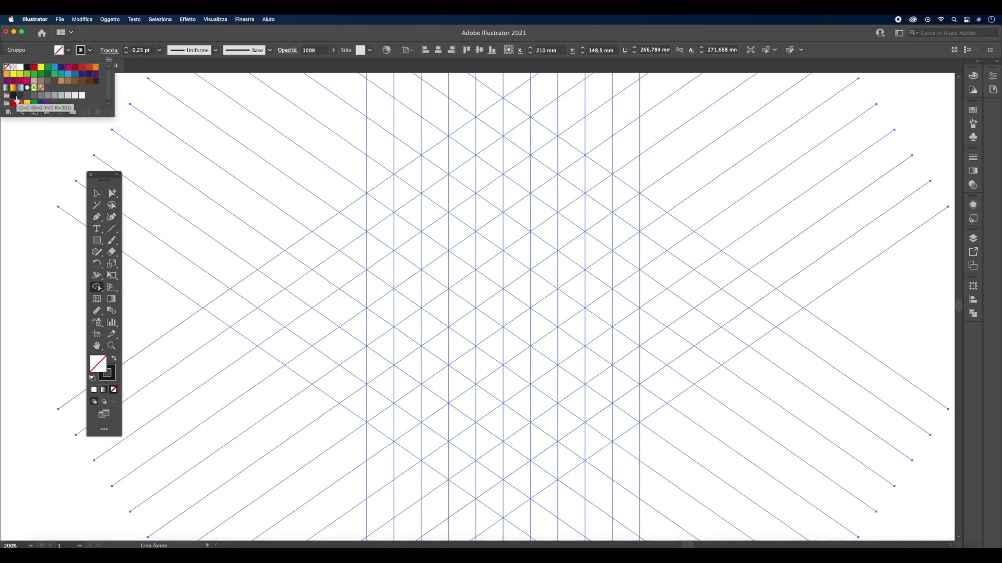
pyautogui.click(20, 99)
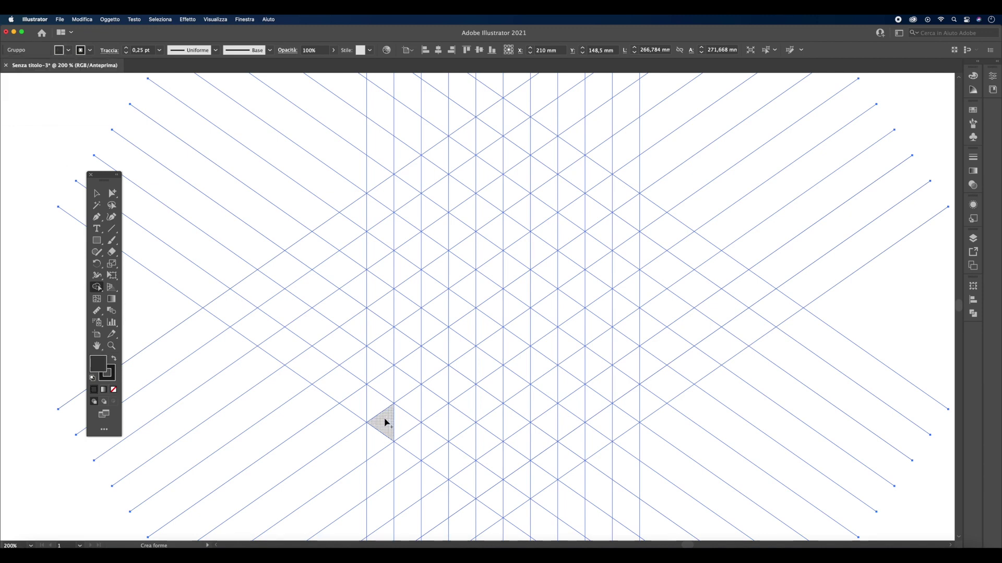
pyautogui.moveTo(511, 496); pyautogui.dragTo(622, 410)
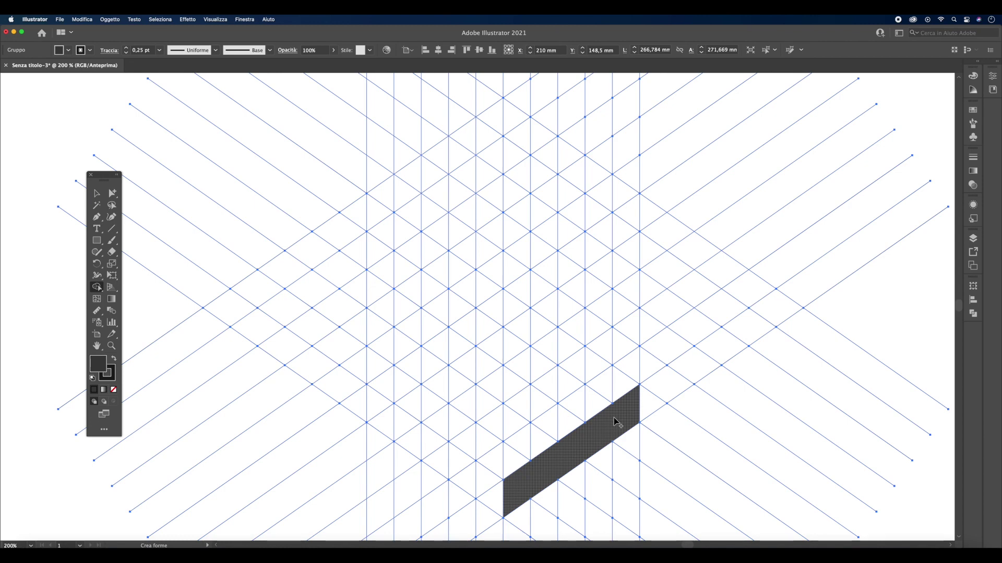
pyautogui.moveTo(616, 422); pyautogui.dragTo(629, 230)
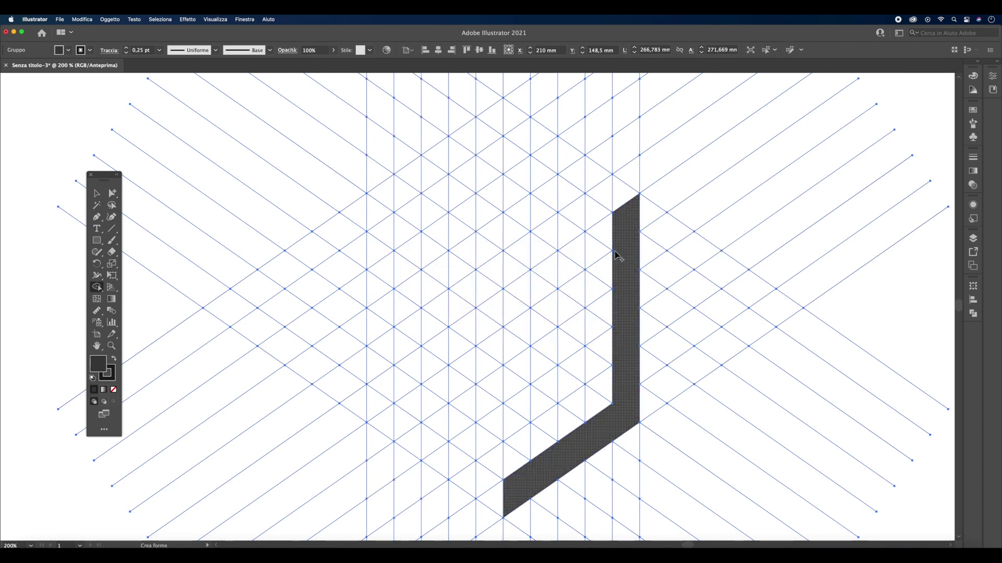
pyautogui.moveTo(519, 476); pyautogui.dragTo(521, 305)
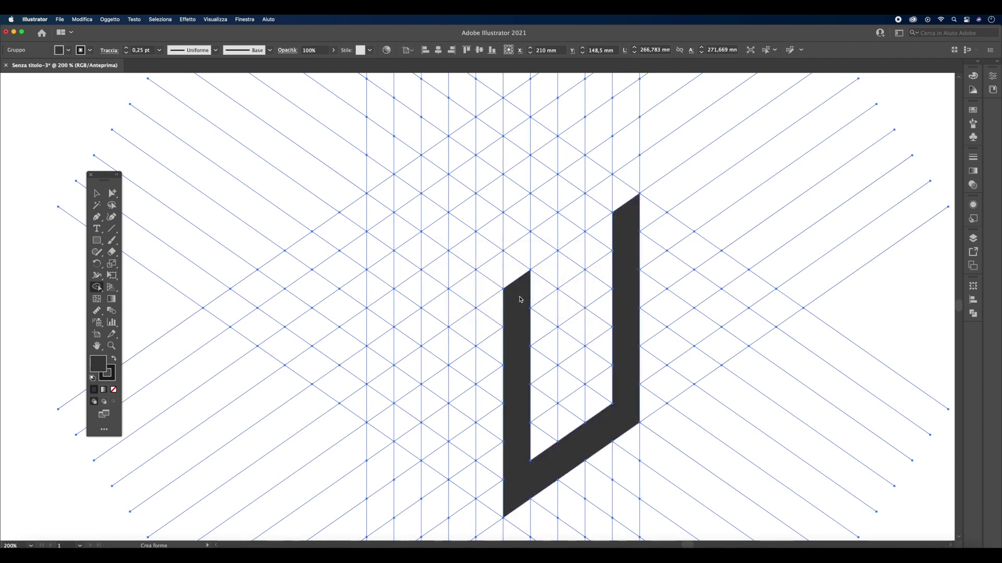
pyautogui.moveTo(573, 436); pyautogui.dragTo(572, 274)
pyautogui.press('Return')
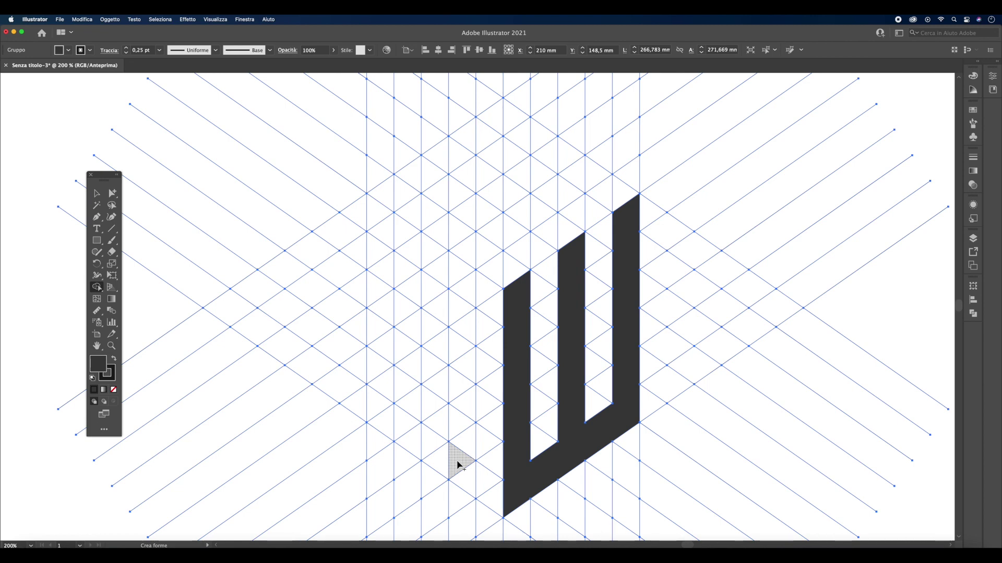
# - Build two more dark slanted strips to the left of the W
pyautogui.moveTo(457, 465); pyautogui.dragTo(463, 317)
pyautogui.press('Return')
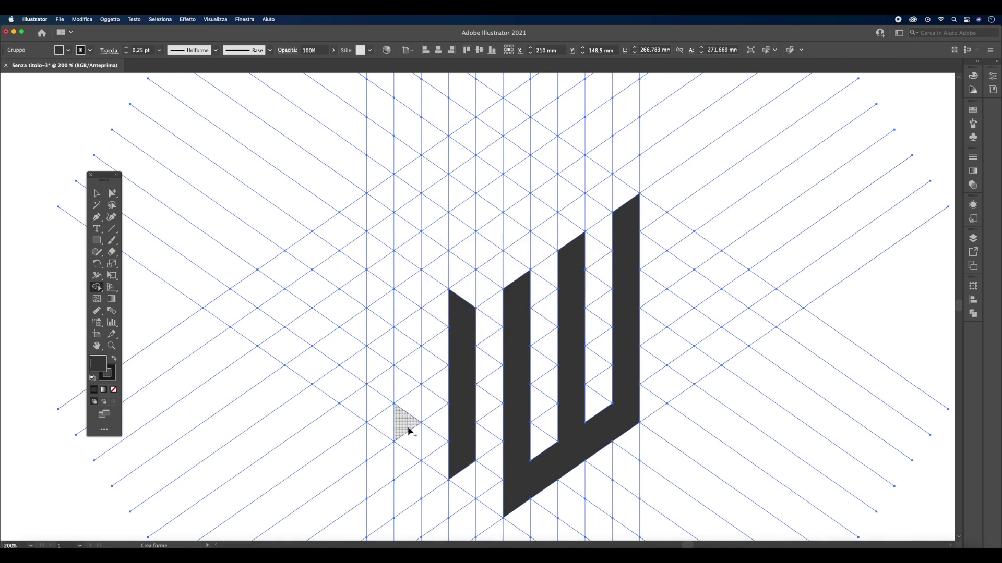
pyautogui.moveTo(408, 430); pyautogui.dragTo(409, 279)
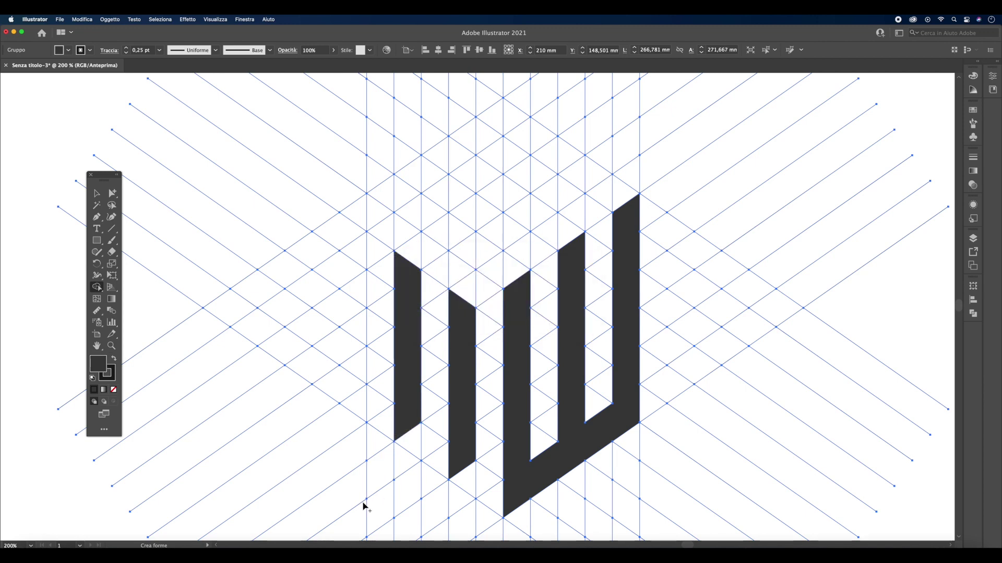
pyautogui.click(69, 50)
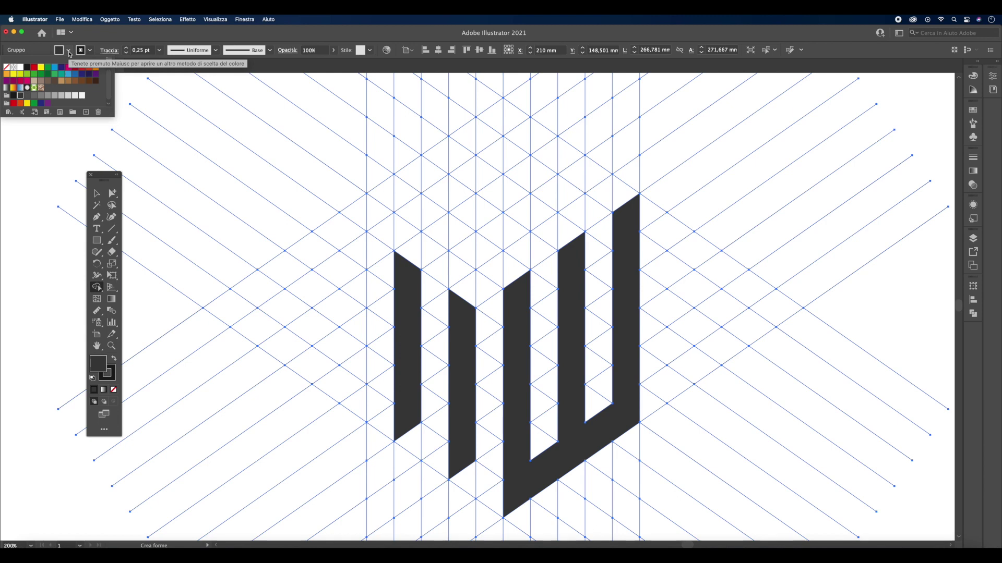
# - Switch the fill to mid grey and fill the M's outer left face and middle column
pyautogui.click(43, 100)
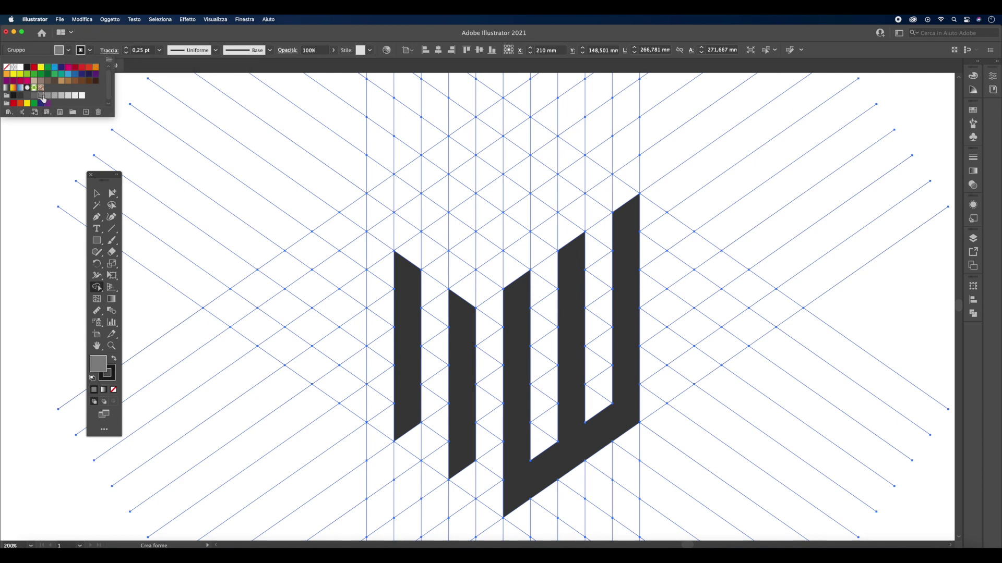
pyautogui.click(379, 413)
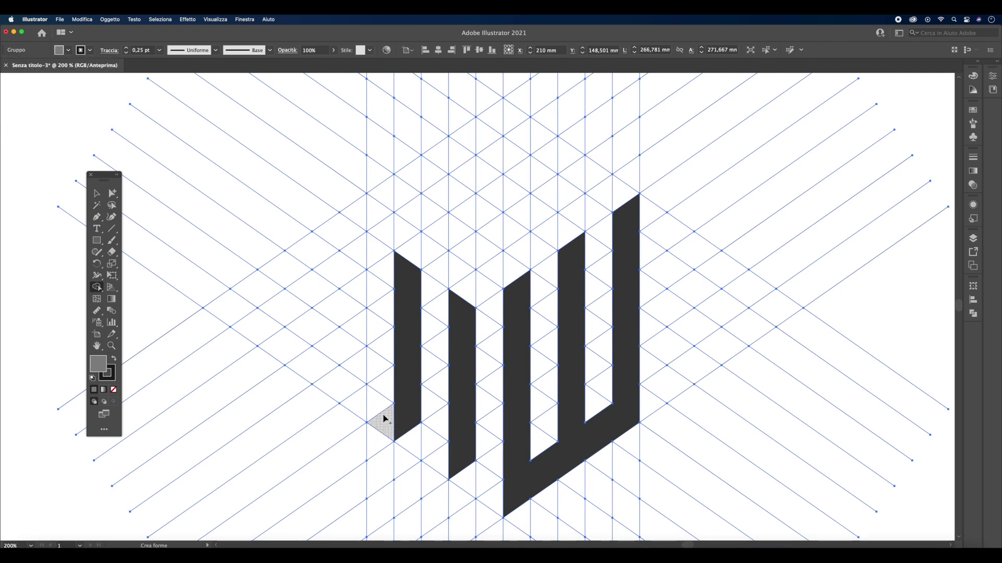
pyautogui.moveTo(385, 417); pyautogui.dragTo(383, 371)
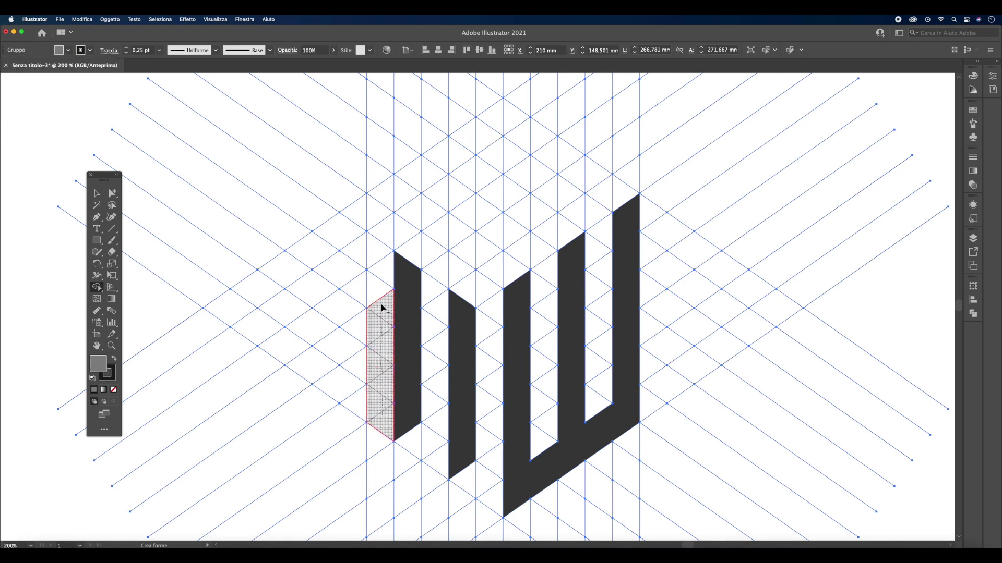
pyautogui.moveTo(382, 371)
pyautogui.mouseDown()
pyautogui.moveTo(379, 222)
pyautogui.moveTo(479, 291)
pyautogui.moveTo(491, 493)
pyautogui.mouseUp()
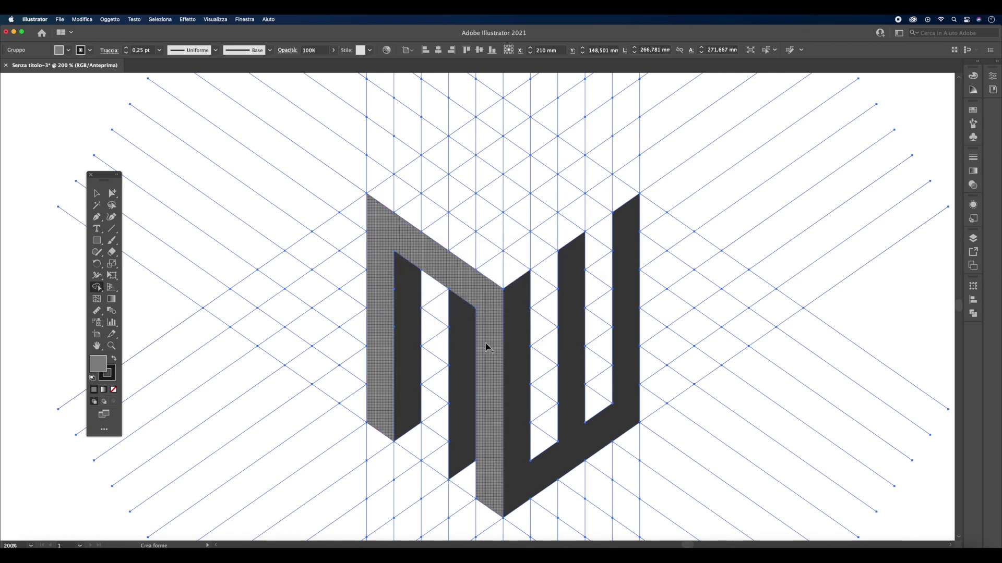
pyautogui.moveTo(433, 301); pyautogui.dragTo(436, 452)
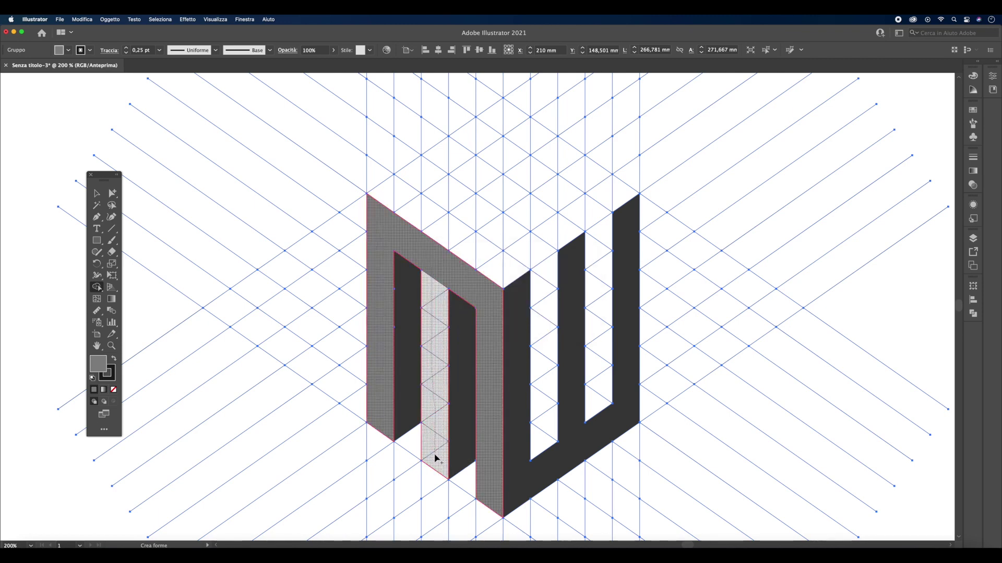
pyautogui.moveTo(435, 448); pyautogui.dragTo(433, 457)
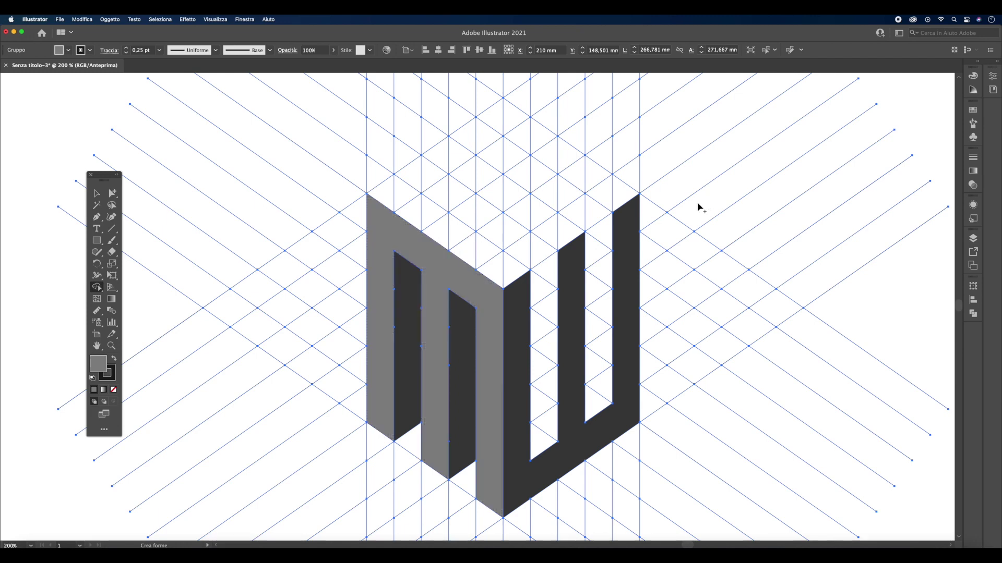
# - Fill a grey face up the W column and merge the raised top bar into it
pyautogui.moveTo(550, 430); pyautogui.dragTo(546, 281)
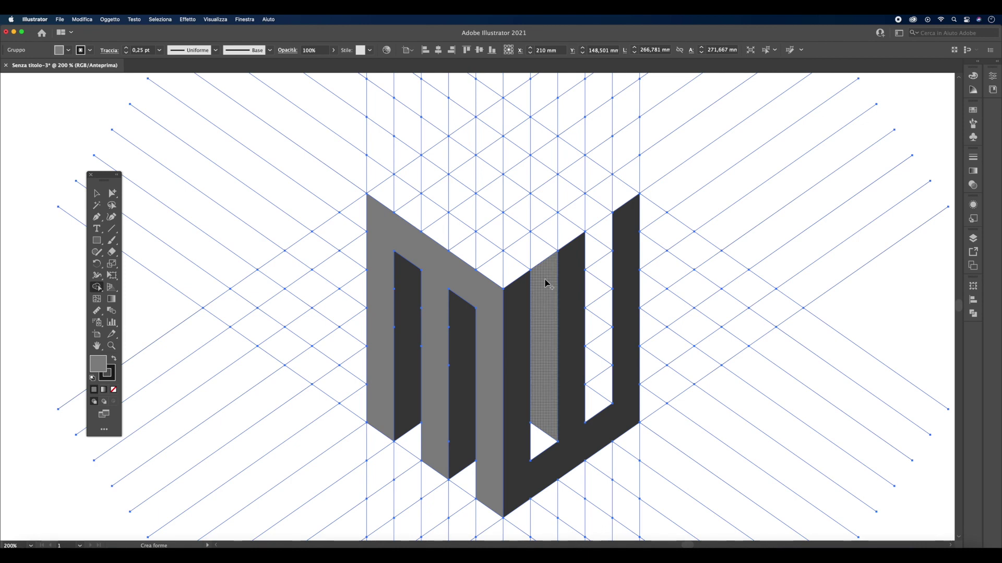
pyautogui.moveTo(546, 281)
pyautogui.mouseDown()
pyautogui.moveTo(541, 261)
pyautogui.moveTo(433, 182)
pyautogui.mouseUp()
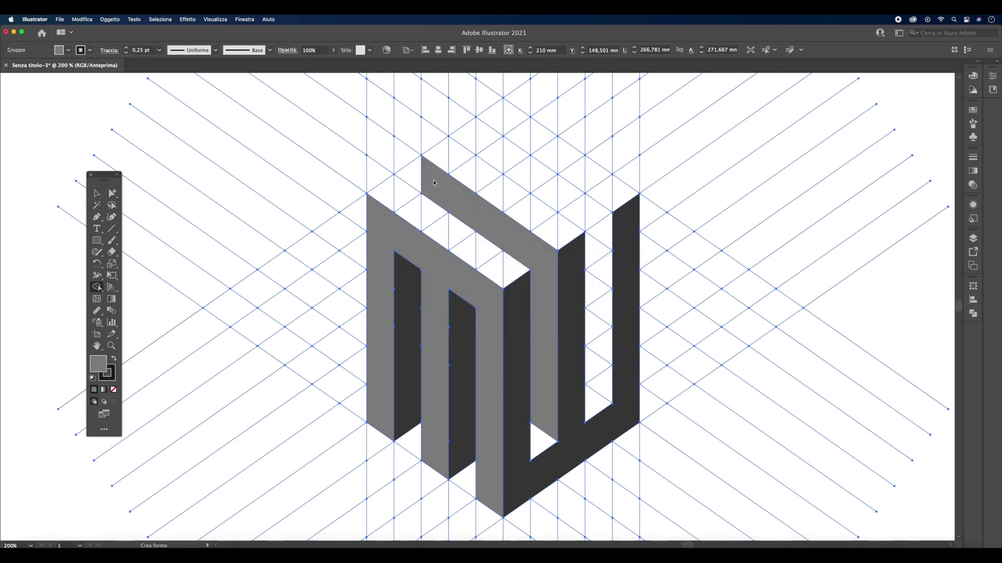
pyautogui.moveTo(600, 394)
pyautogui.mouseDown()
pyautogui.moveTo(599, 279)
pyautogui.moveTo(540, 180)
pyautogui.mouseUp()
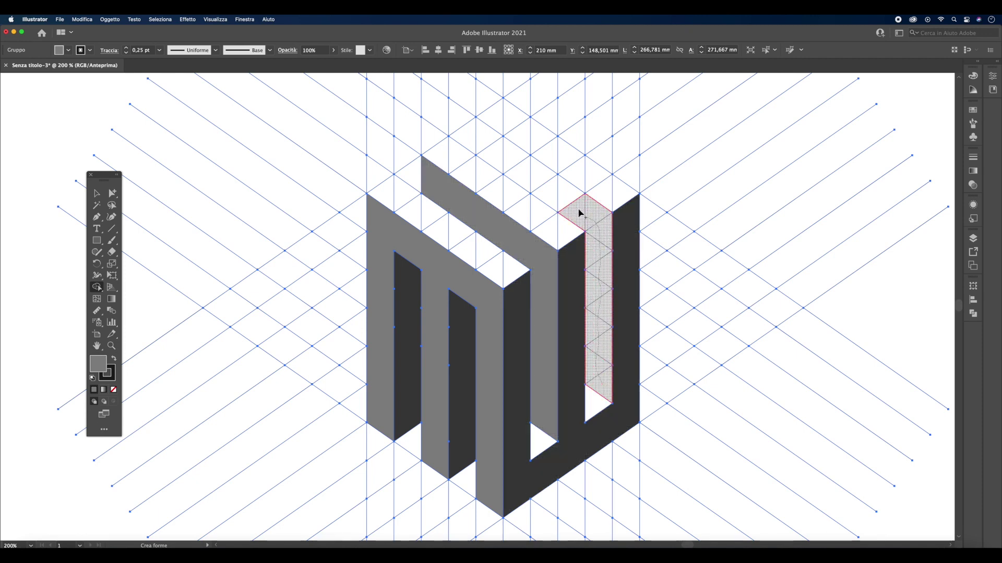
pyautogui.moveTo(540, 180); pyautogui.dragTo(492, 143)
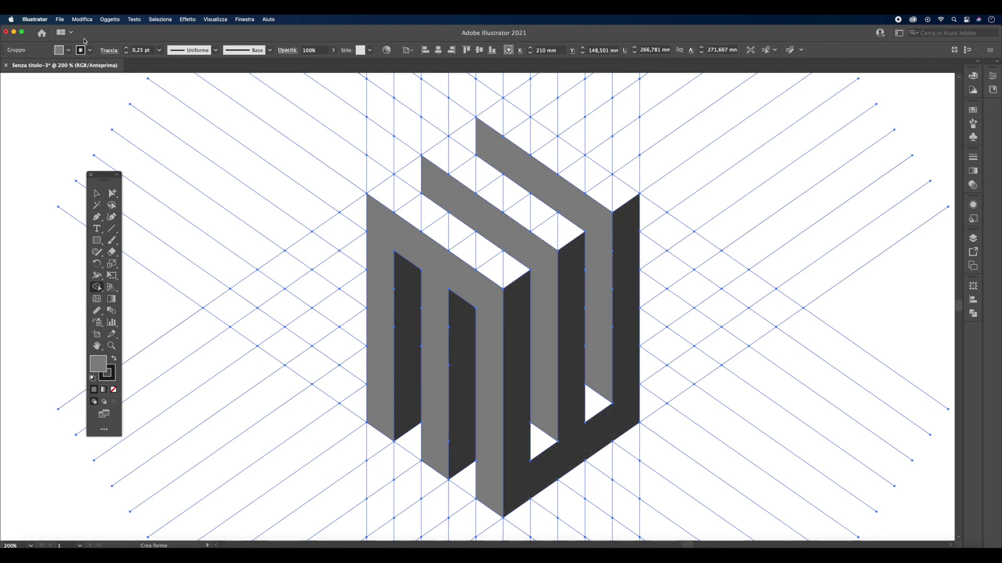
pyautogui.click(68, 51)
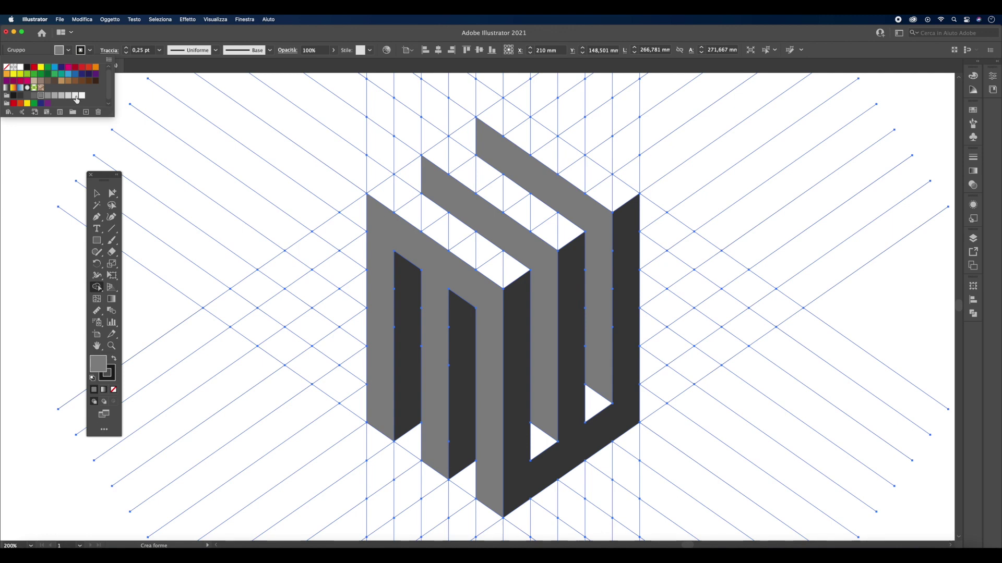
# - With light grey fill, cap all three bar tops and the two small inner triangles, then deselect
pyautogui.click(68, 97)
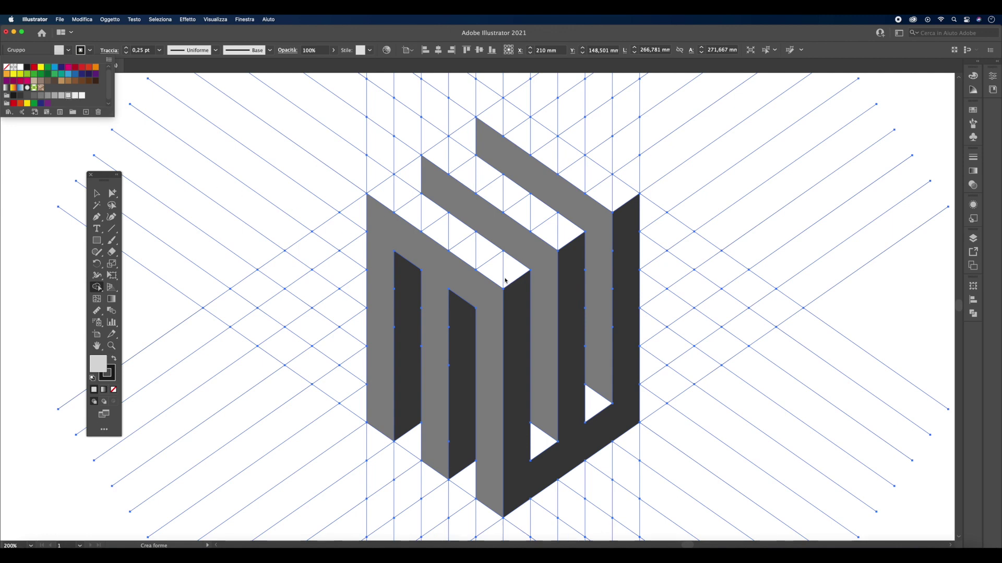
pyautogui.moveTo(387, 195); pyautogui.dragTo(508, 271)
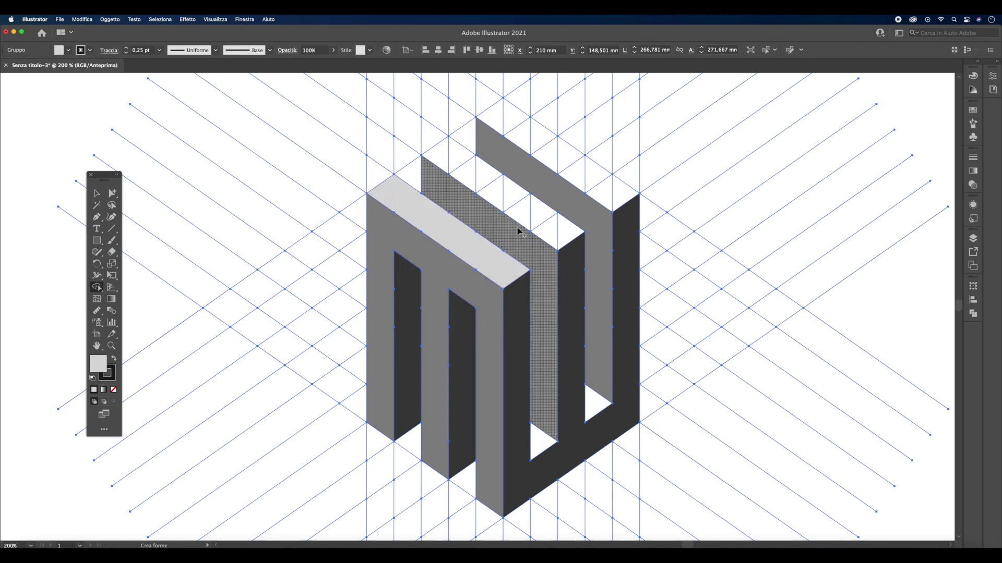
pyautogui.moveTo(443, 162); pyautogui.dragTo(580, 241)
pyautogui.moveTo(520, 129); pyautogui.dragTo(611, 194)
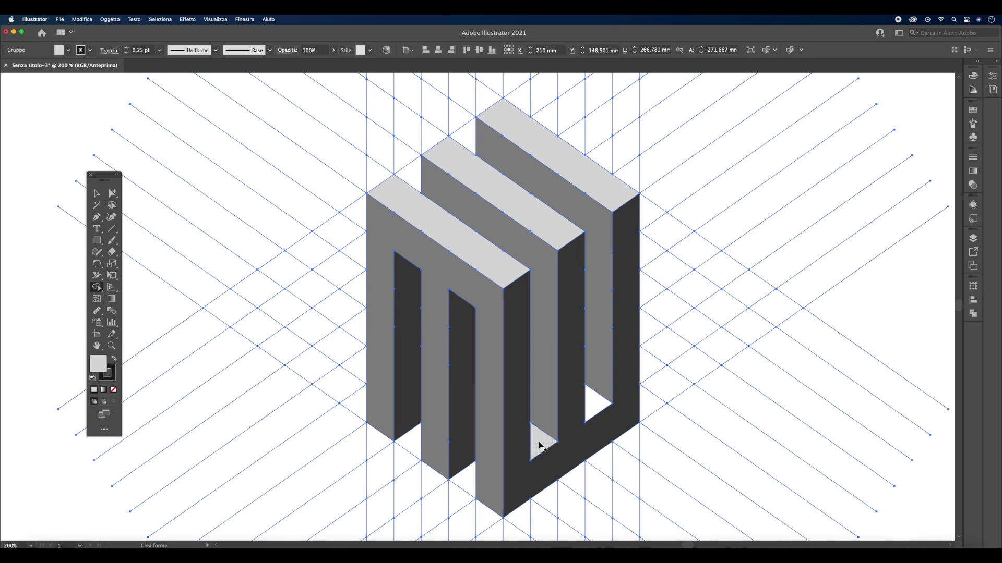
pyautogui.click(540, 446)
pyautogui.click(597, 406)
pyautogui.click(96, 193)
pyautogui.click(33, 290)
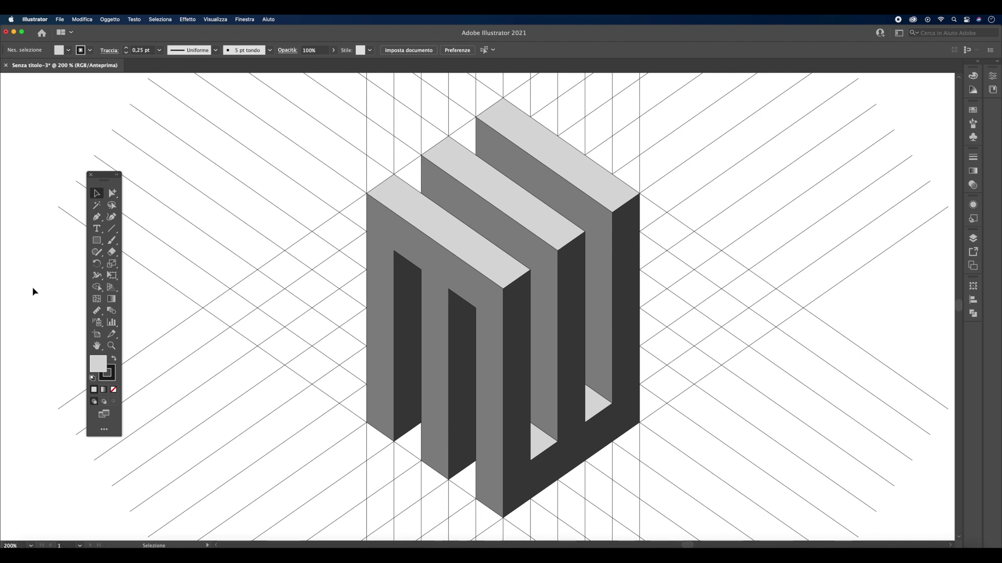
# - Zoom in on the M and select its group
pyautogui.press('super+minus')
pyautogui.press('super+minus')
pyautogui.press('super+minus')
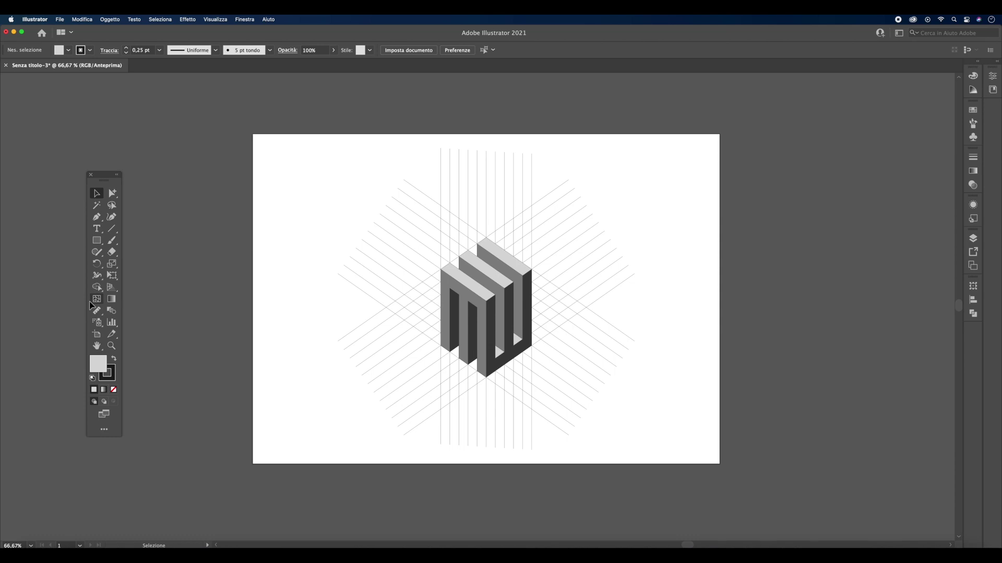
pyautogui.click(111, 346)
pyautogui.click(461, 333)
pyautogui.click(461, 333)
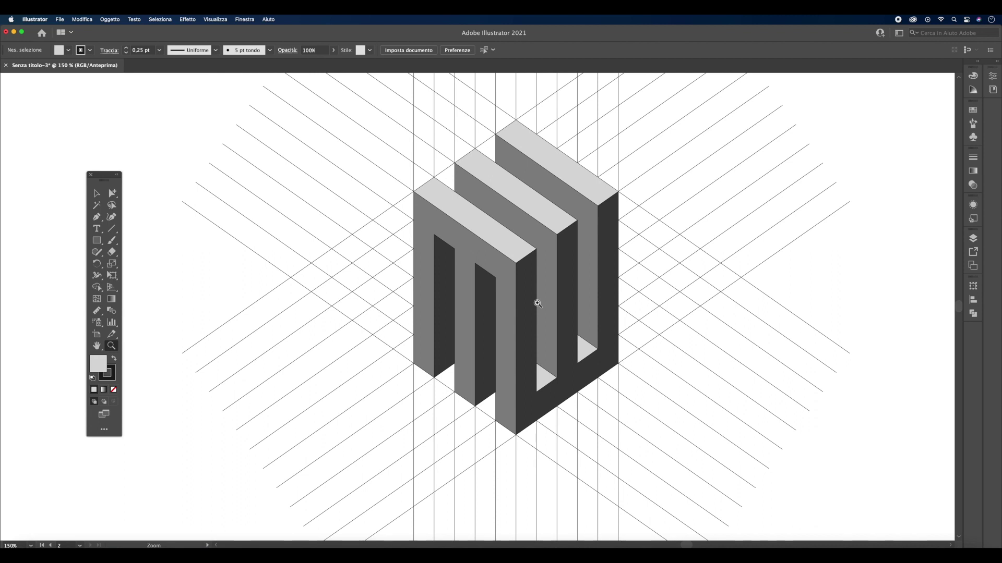
pyautogui.click(96, 194)
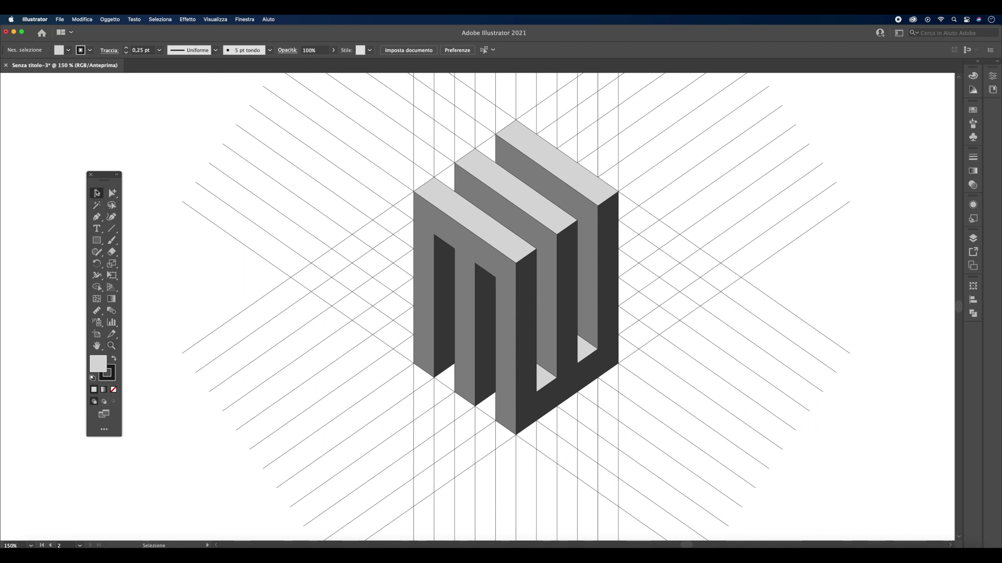
pyautogui.click(431, 216)
# - With Group Selection, add each side, top and triangle face of the M to the selection
pyautogui.press('a')
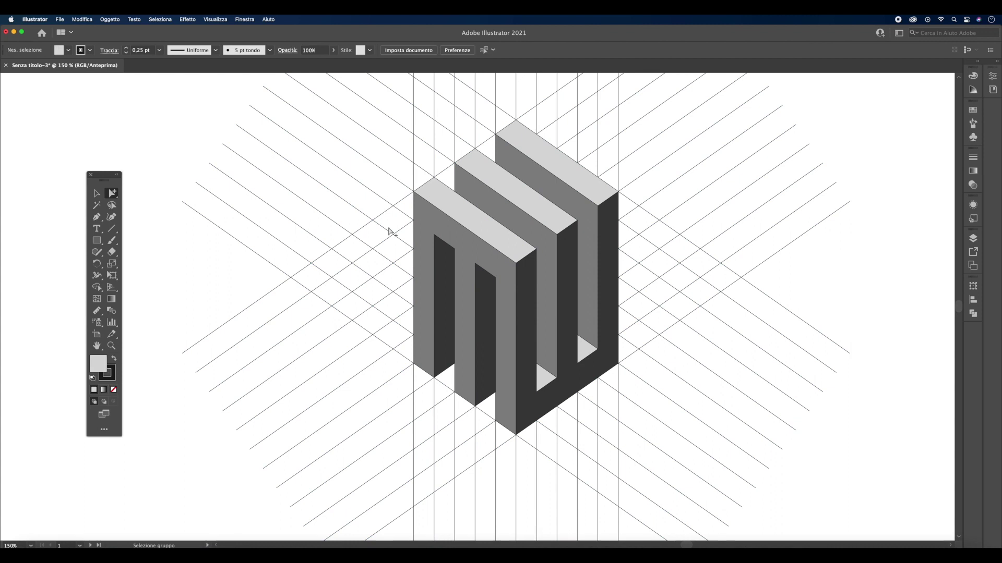
pyautogui.keyDown('alt'); pyautogui.click(443, 228); pyautogui.keyUp('alt')
pyautogui.keyDown('shift'); pyautogui.click(456, 276); pyautogui.keyUp('shift')
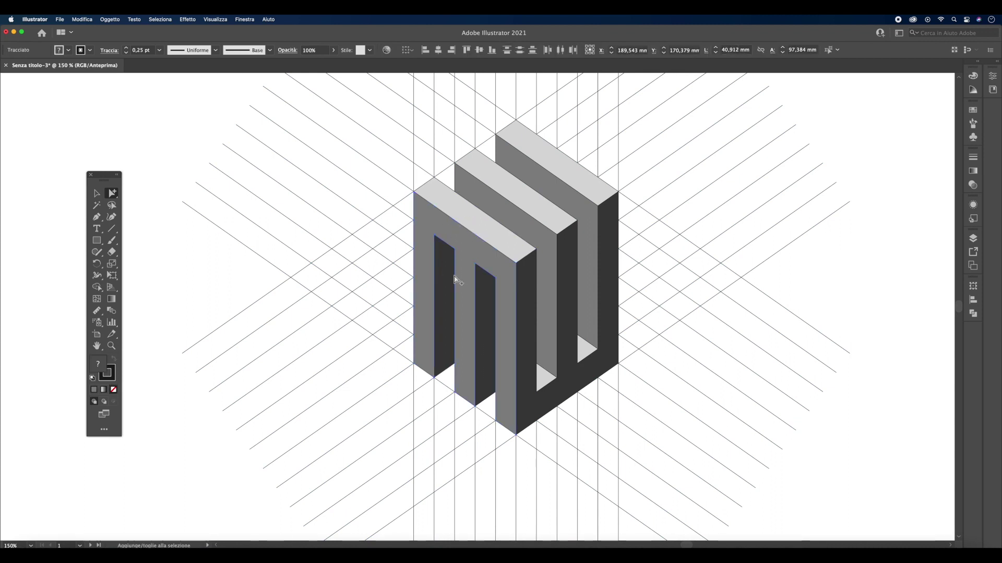
pyautogui.keyDown('shift'); pyautogui.click(527, 307); pyautogui.keyUp('shift')
pyautogui.keyDown('shift'); pyautogui.click(517, 257); pyautogui.keyUp('shift')
pyautogui.keyDown('shift'); pyautogui.click(580, 188); pyautogui.keyUp('shift')
pyautogui.keyDown('shift'); pyautogui.click(542, 379); pyautogui.keyUp('shift')
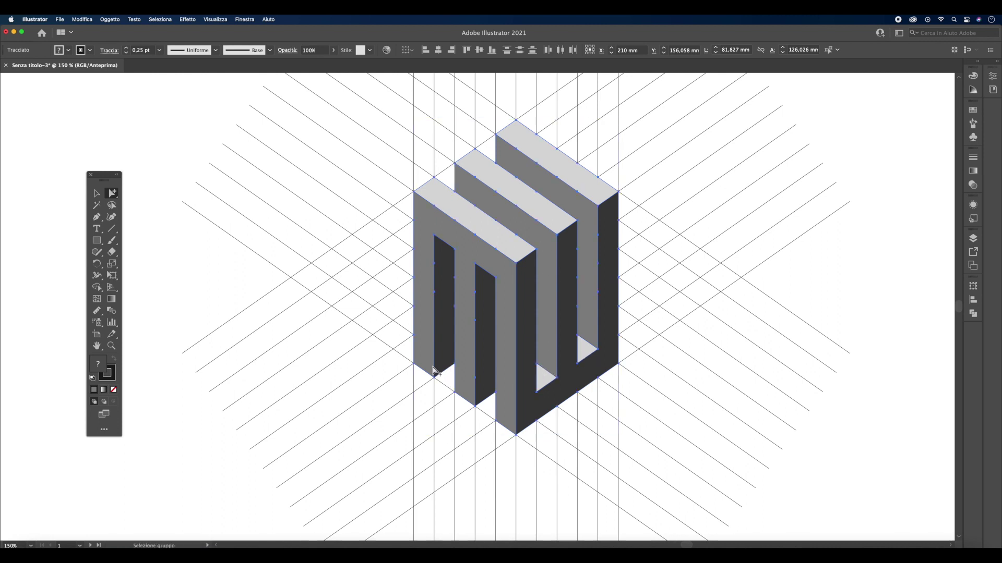
# - Delete the old letter pieces and paste the copied M faces back in place
pyautogui.press('super+1')
pyautogui.press('super+minus')
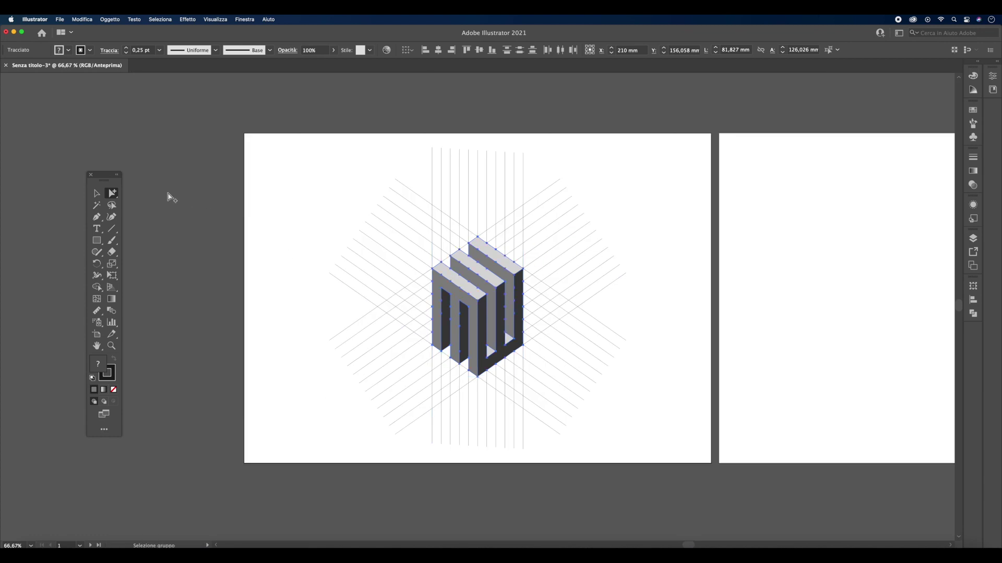
pyautogui.click(100, 195)
pyautogui.click(270, 207)
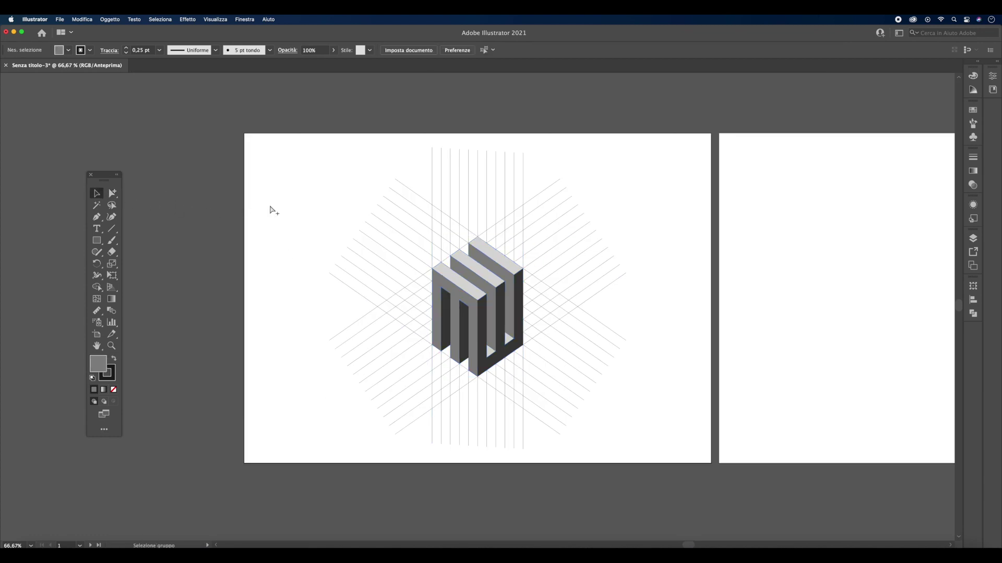
pyautogui.press('super+a')
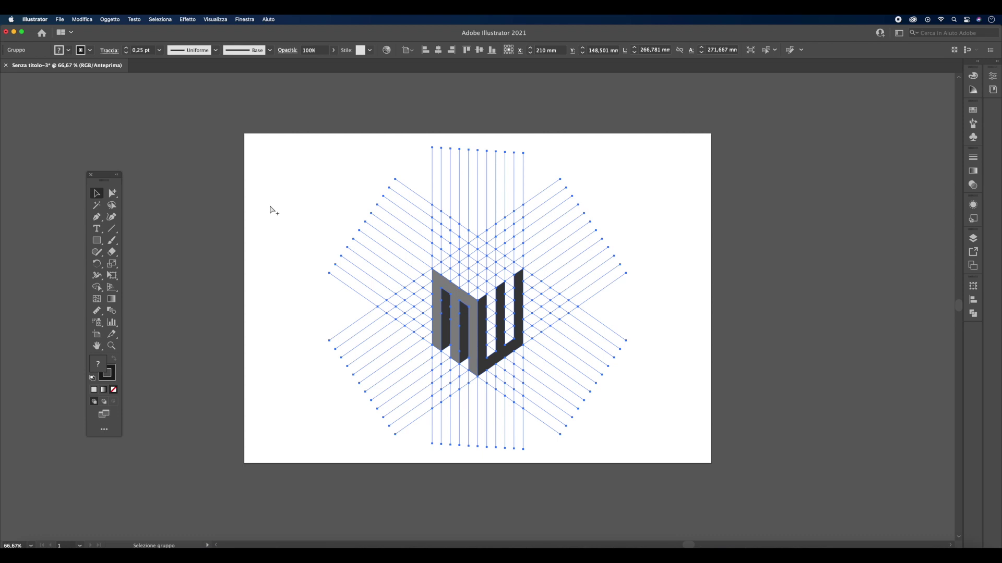
pyautogui.press('super+z')
pyautogui.press('super+z')
pyautogui.press('super+z')
pyautogui.press('super+z')
pyautogui.press('super+z')
pyautogui.press('super+z')
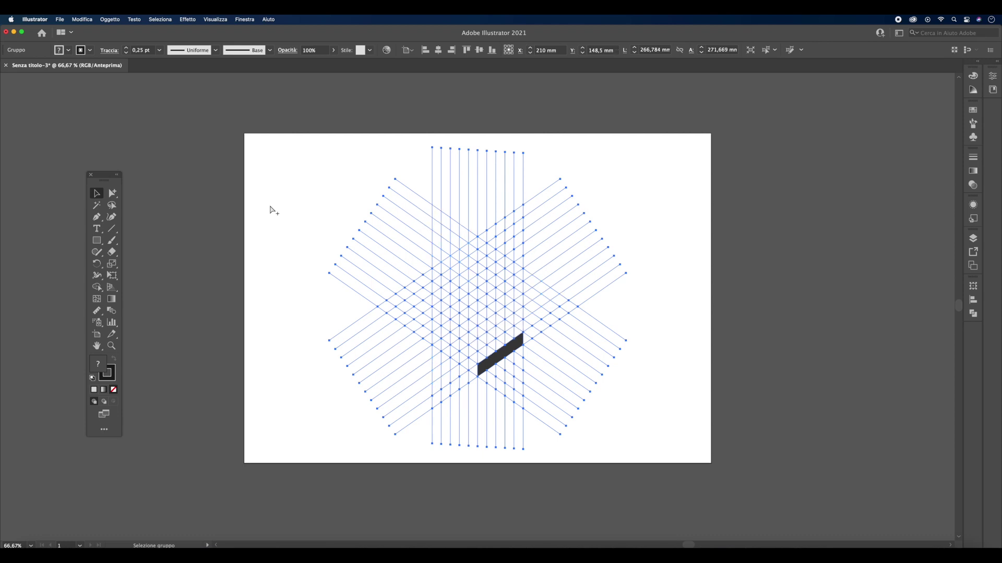
pyautogui.press('super+z')
pyautogui.press('super+z')
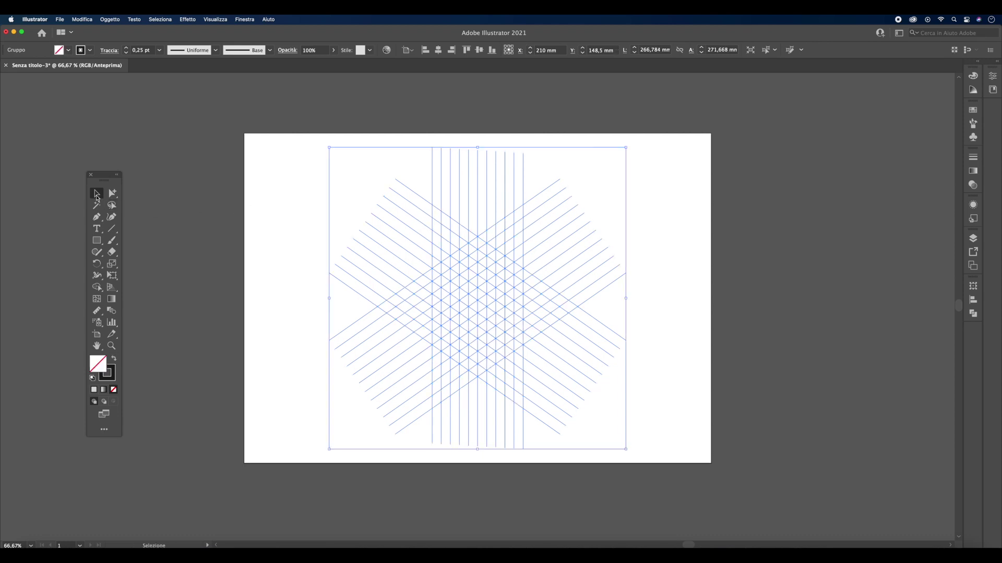
pyautogui.press('shift+super+a')
pyautogui.press('super+v')
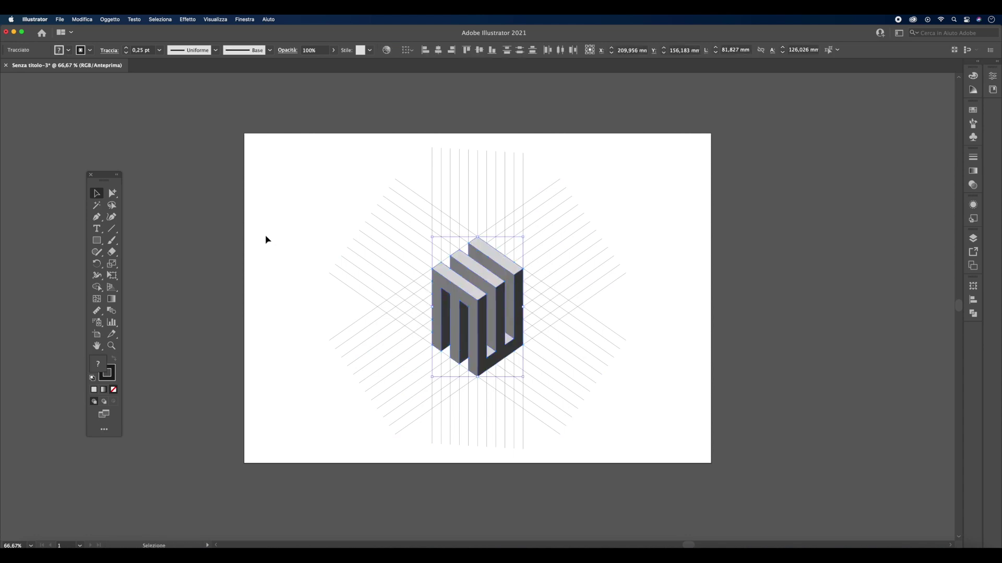
# - Add a new empty artboard to the right of the original
pyautogui.hscroll(5, 265, 236)
pyautogui.scroll(2, 266, 236)
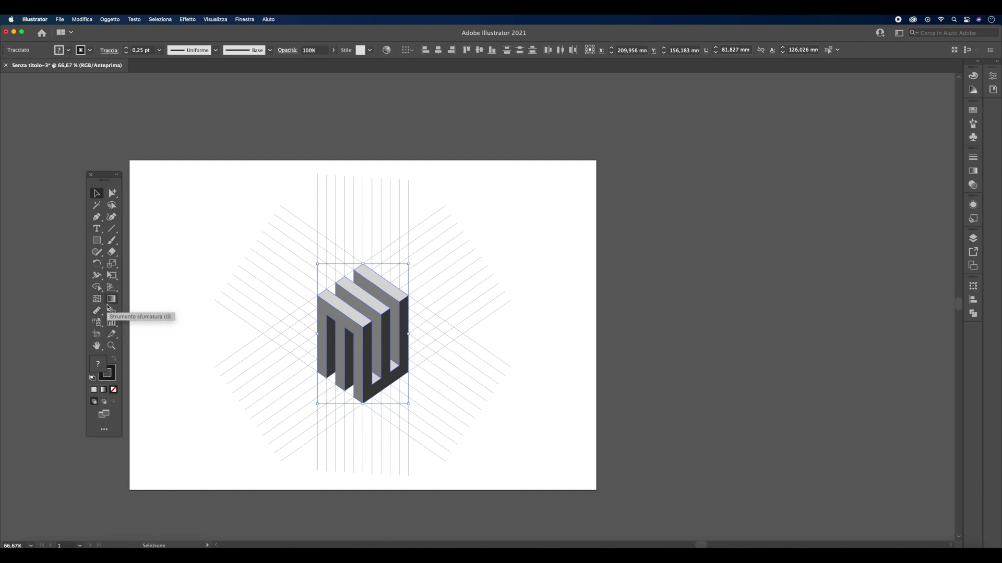
pyautogui.click(96, 334)
pyautogui.click(148, 50)
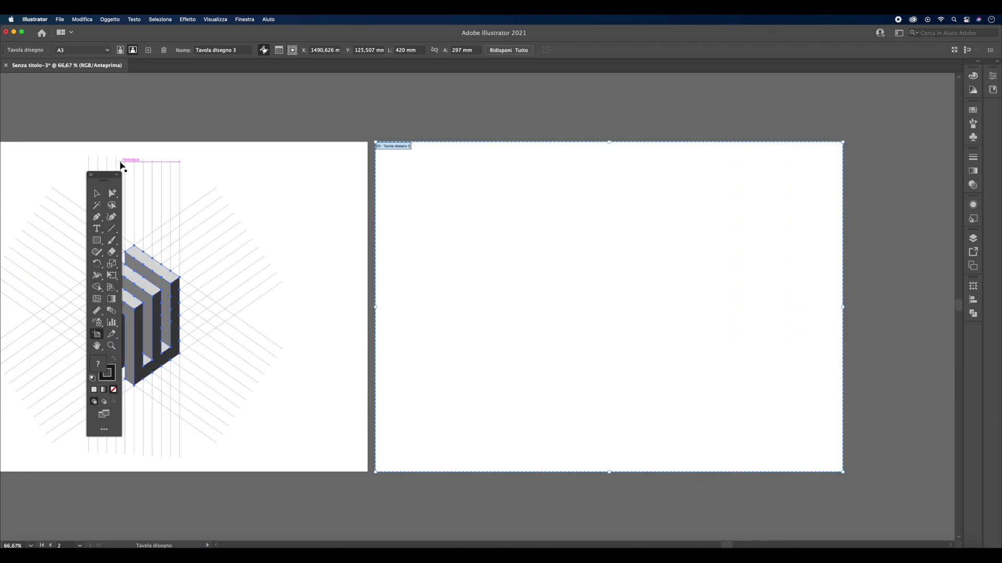
pyautogui.click(99, 193)
pyautogui.click(248, 267)
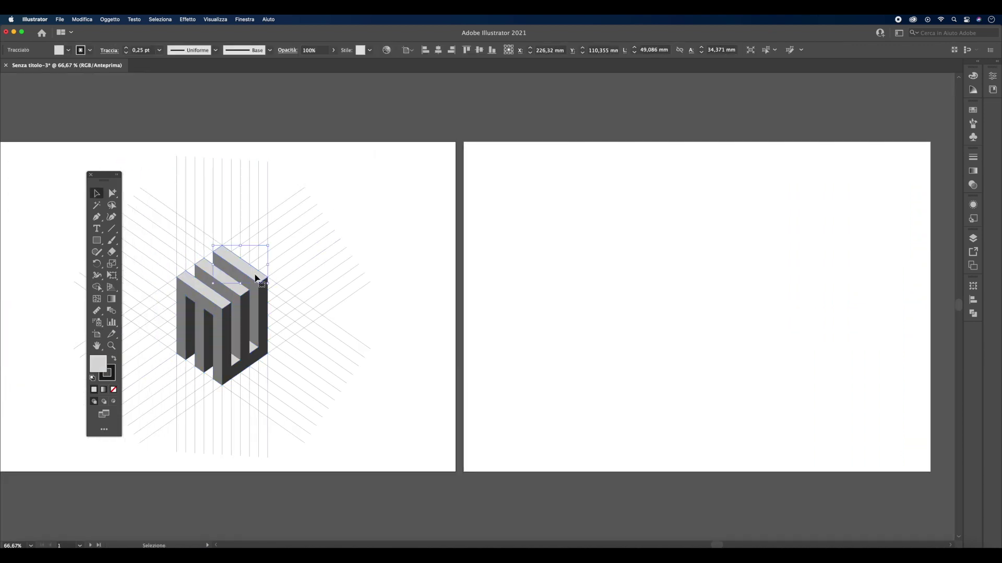
pyautogui.click(407, 277)
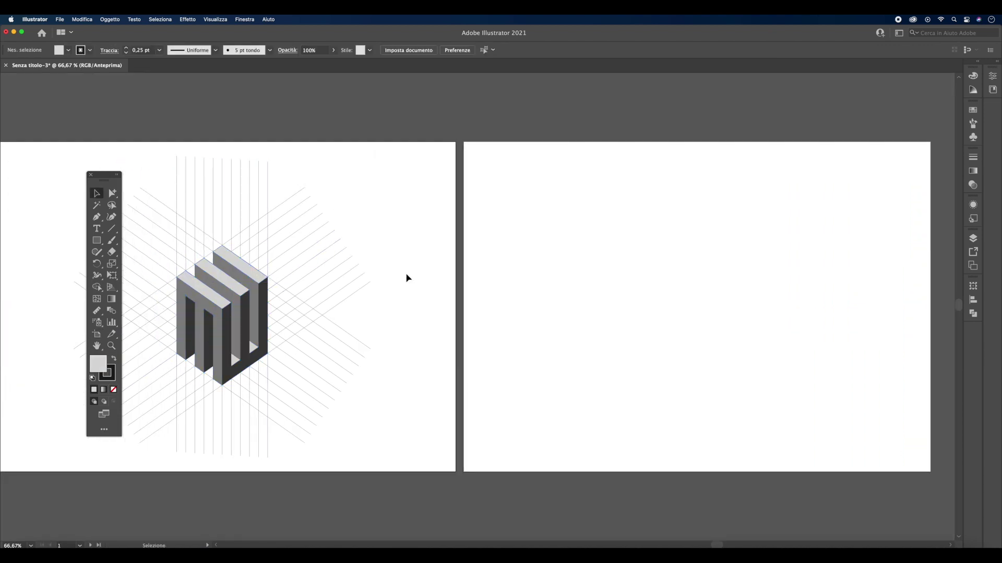
# - Paste a copy of the shaded M onto the new artboard and zoom in on it
pyautogui.press('super+v')
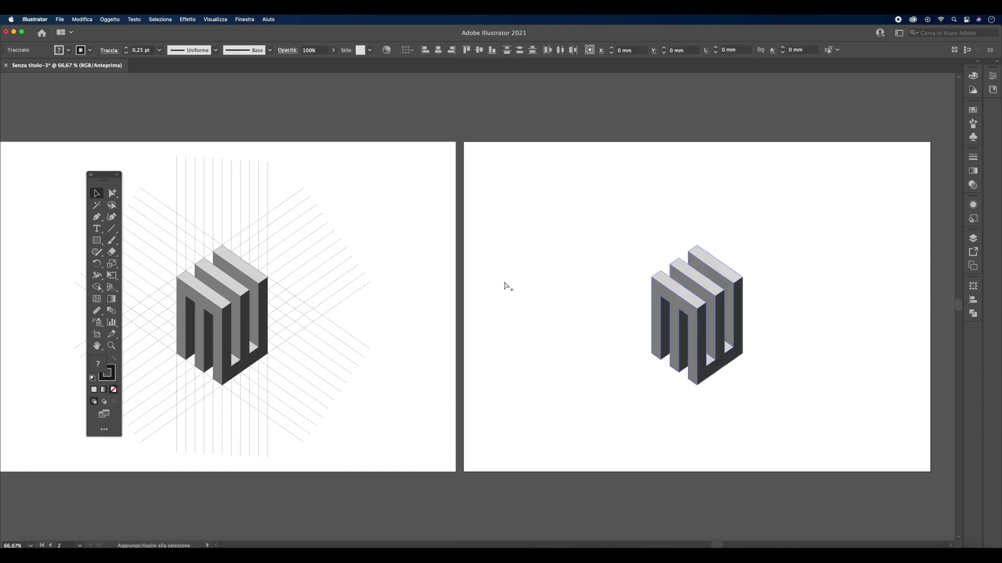
pyautogui.click(504, 285)
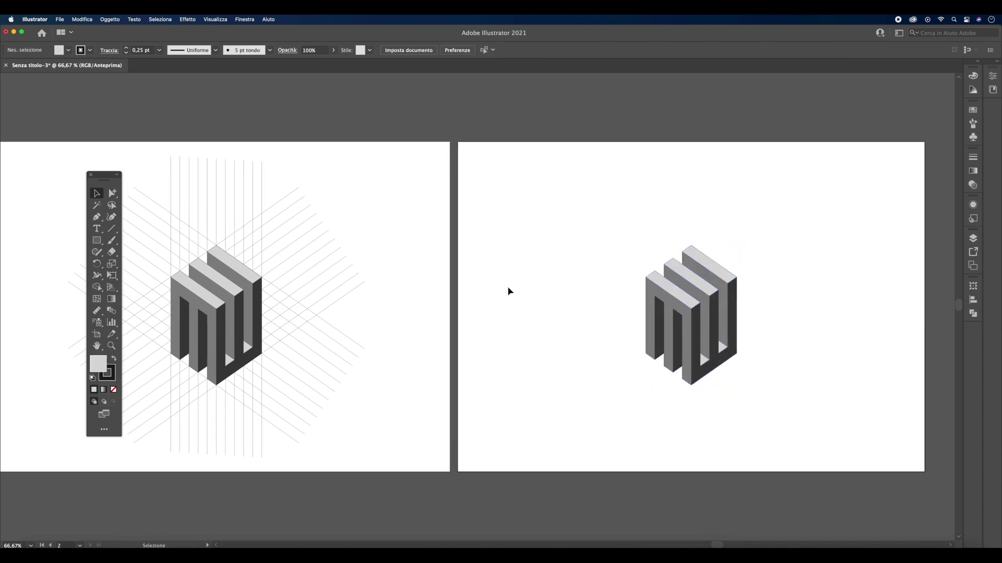
pyautogui.hscroll(3, 505, 284)
pyautogui.hscroll(2, 507, 288)
pyautogui.hscroll(2, 509, 290)
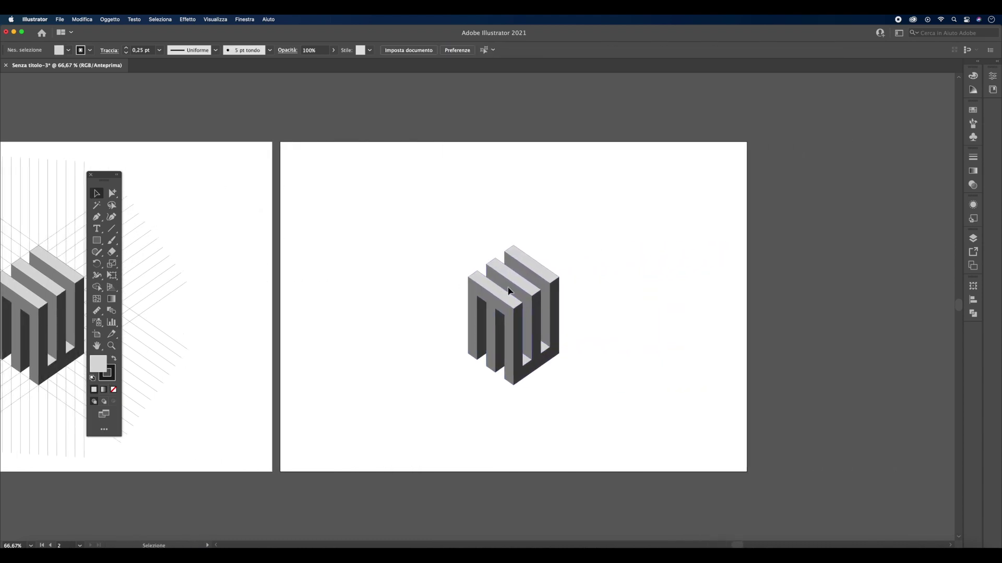
pyautogui.click(112, 346)
pyautogui.click(506, 309)
# - Zoom closer on the M, then select and deselect the whole artwork
pyautogui.click(505, 311)
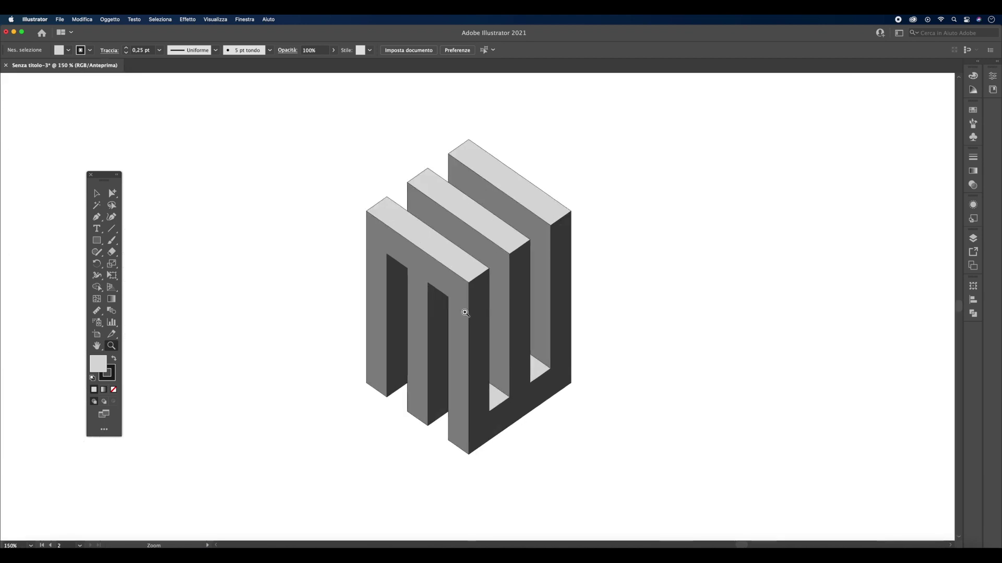
pyautogui.hscroll(-2, 464, 312)
pyautogui.click(96, 194)
pyautogui.moveTo(324, 121); pyautogui.dragTo(578, 454)
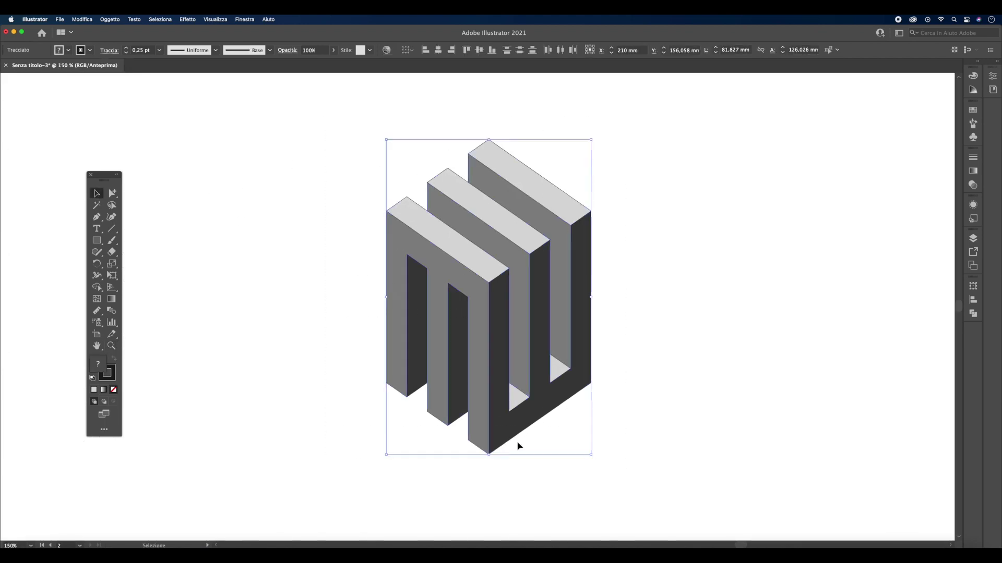
pyautogui.click(115, 381)
pyautogui.click(182, 314)
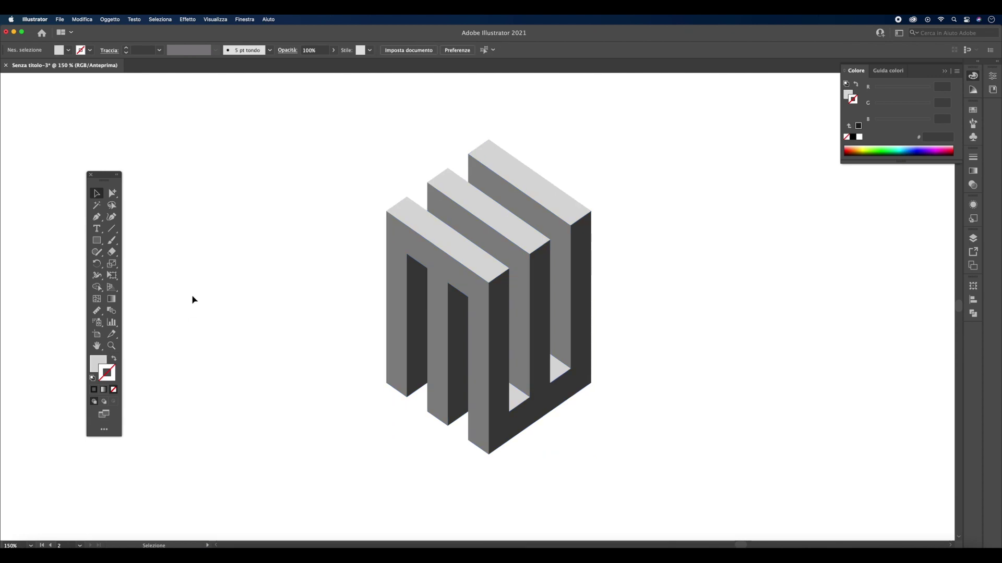
# - Fill the right-hand dark face with brick red R149 G70 B49 (954631)
pyautogui.click(111, 193)
pyautogui.click(502, 432)
pyautogui.doubleClick(99, 363)
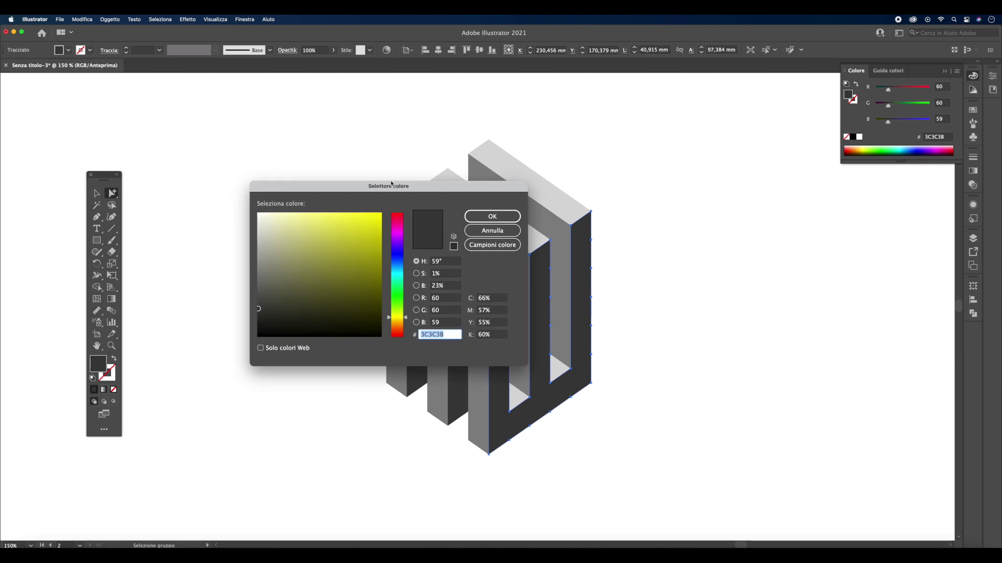
pyautogui.moveTo(396, 186); pyautogui.dragTo(744, 302)
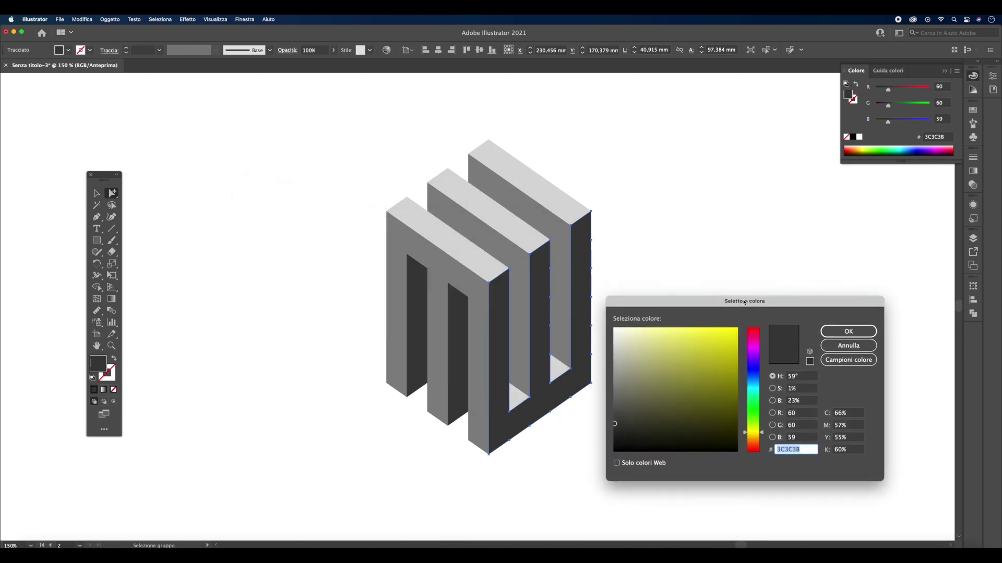
pyautogui.moveTo(744, 301); pyautogui.dragTo(745, 302)
pyautogui.click(807, 414)
pyautogui.write('149')
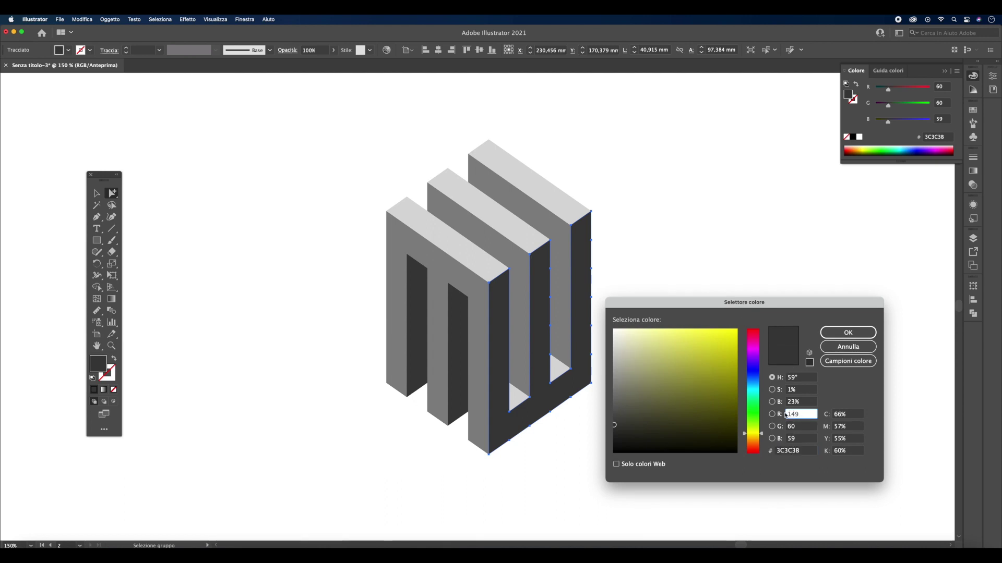
pyautogui.press('Tab')
pyautogui.write('70')
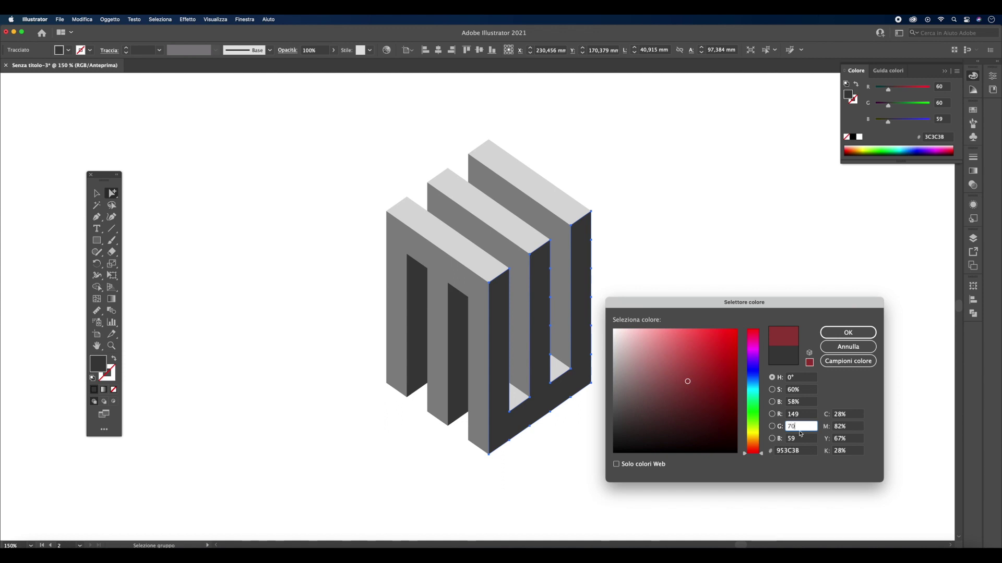
pyautogui.press('Tab')
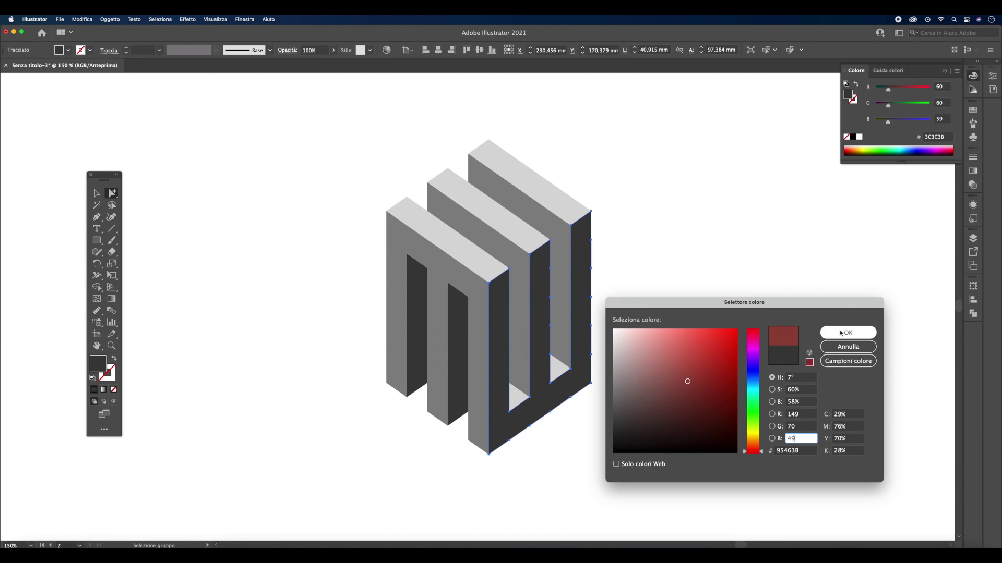
pyautogui.click(843, 334)
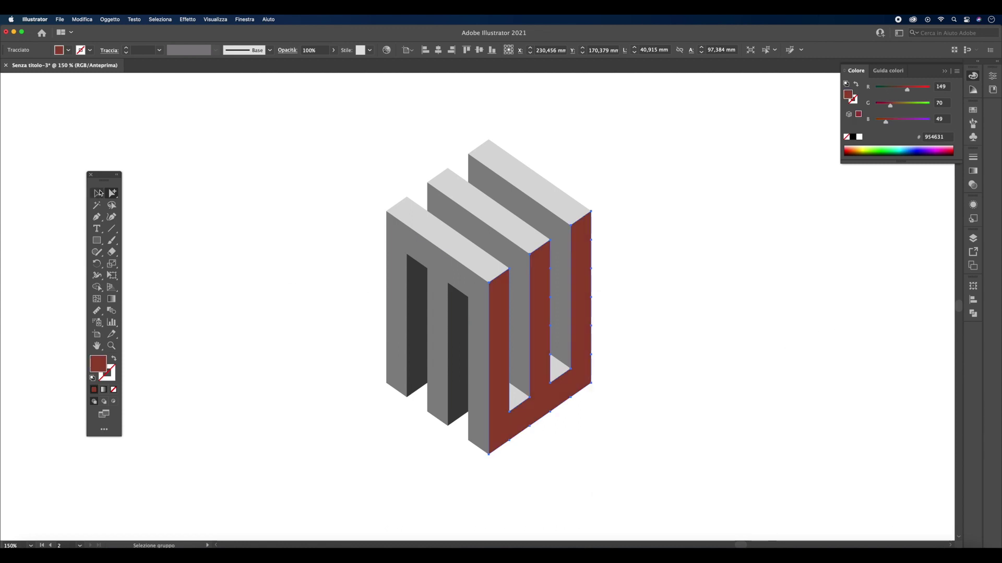
# - Eyedrop the brick red onto both dark inner leg faces
pyautogui.click(175, 251)
pyautogui.click(417, 344)
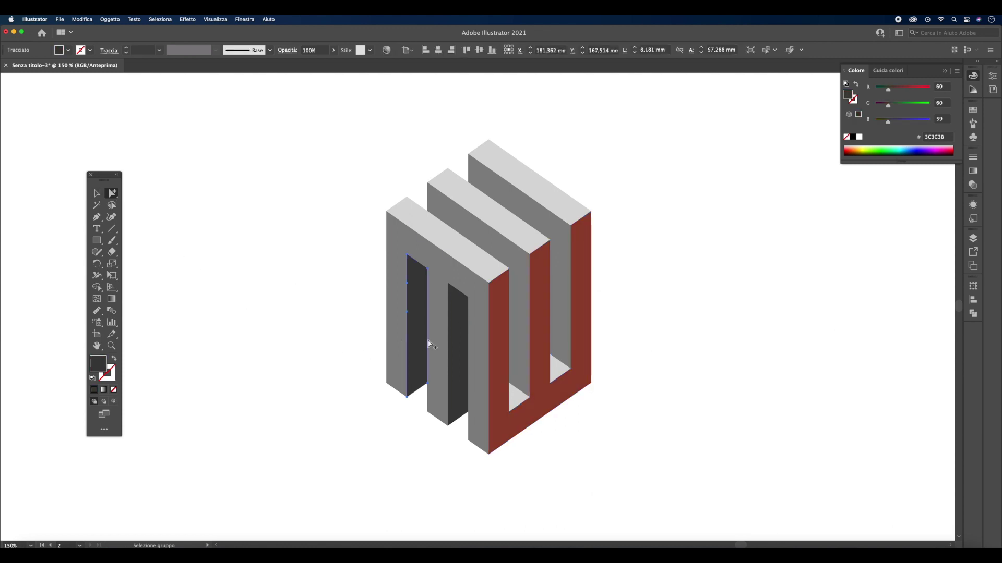
pyautogui.keyDown('shift'); pyautogui.click(456, 346); pyautogui.keyUp('shift')
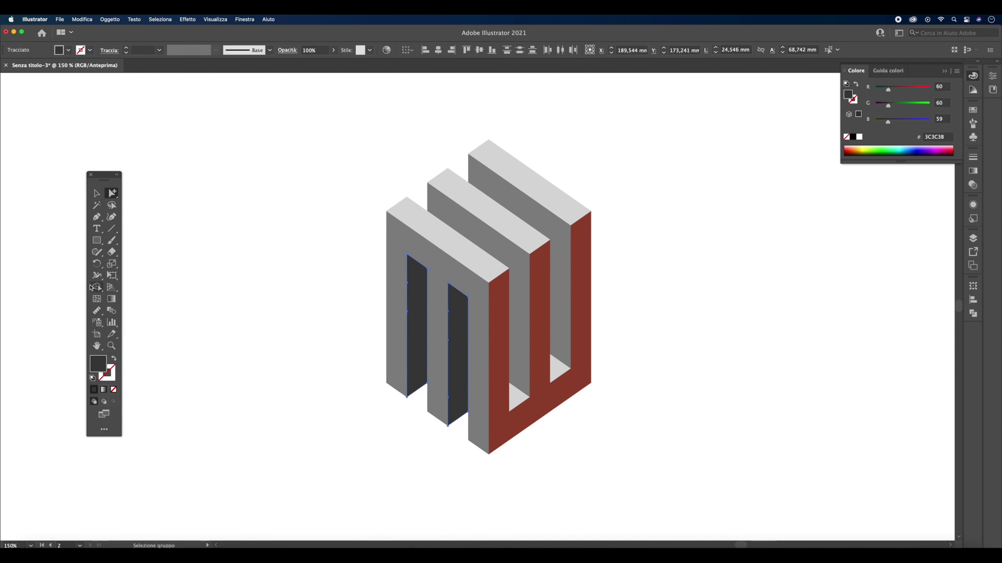
pyautogui.click(98, 310)
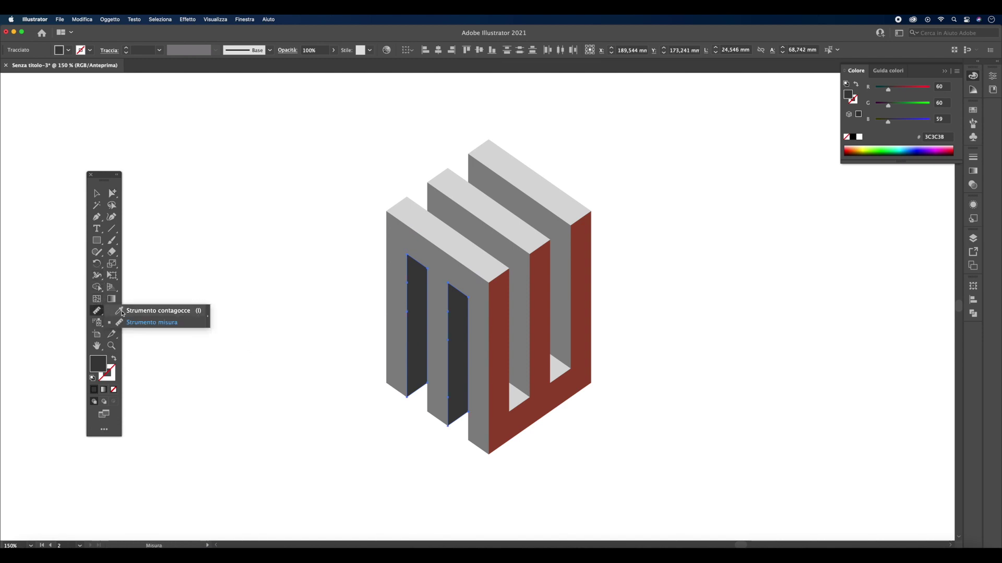
pyautogui.click(500, 317)
pyautogui.press('a')
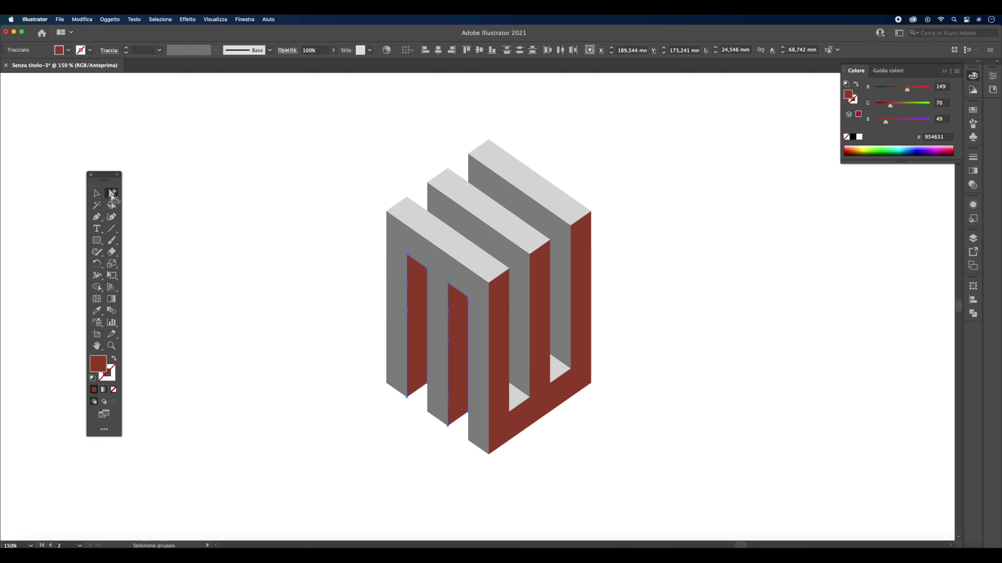
pyautogui.click(186, 227)
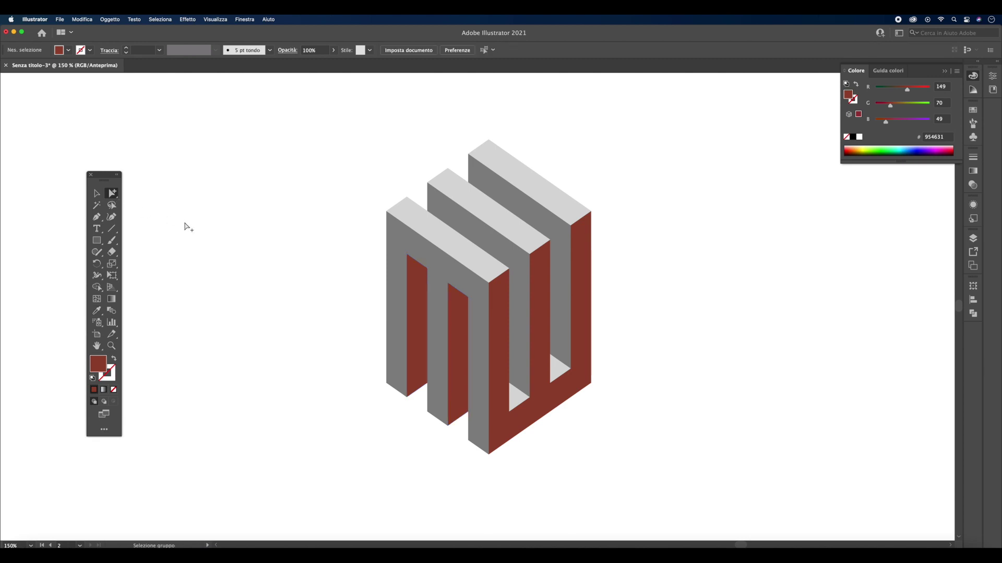
# - Fill the three mid-grey front faces with medium red R201 G88 B57 (C95839)
pyautogui.click(398, 300)
pyautogui.keyDown('shift'); pyautogui.click(522, 300); pyautogui.keyUp('shift')
pyautogui.keyDown('shift'); pyautogui.click(560, 300); pyautogui.keyUp('shift')
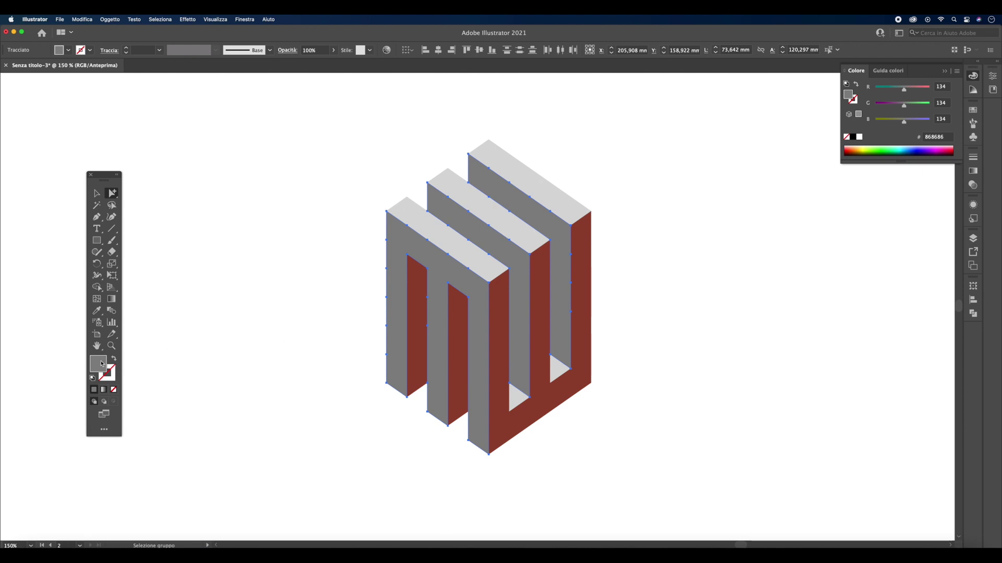
pyautogui.doubleClick(102, 363)
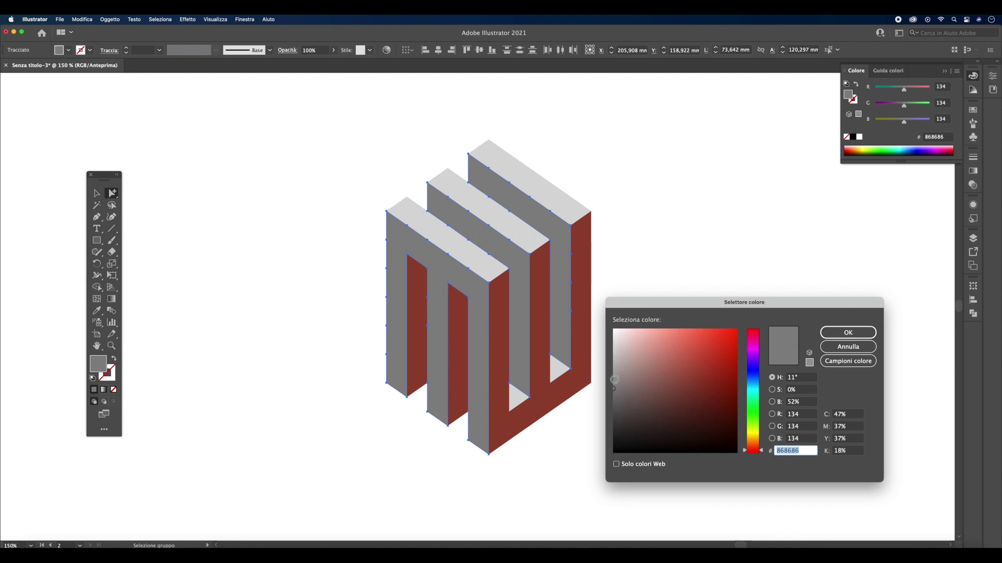
pyautogui.click(798, 414)
pyautogui.write('201')
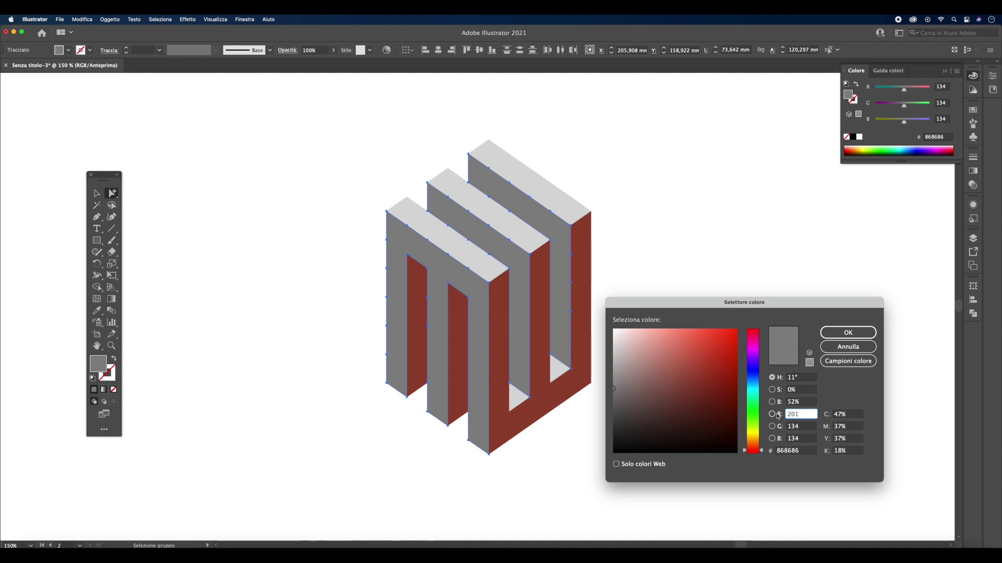
pyautogui.press('Tab')
pyautogui.write('8')
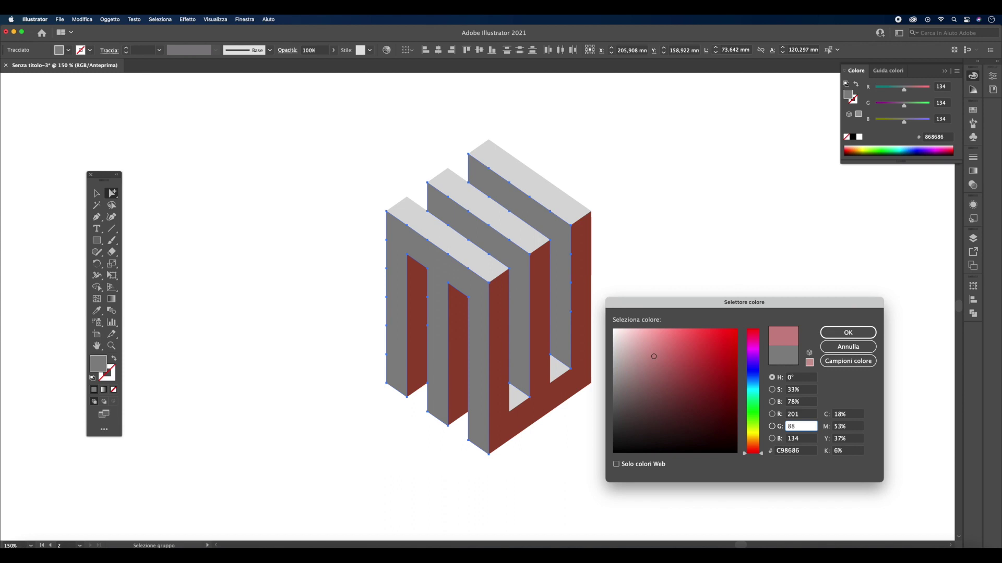
pyautogui.press('Tab')
pyautogui.write('57')
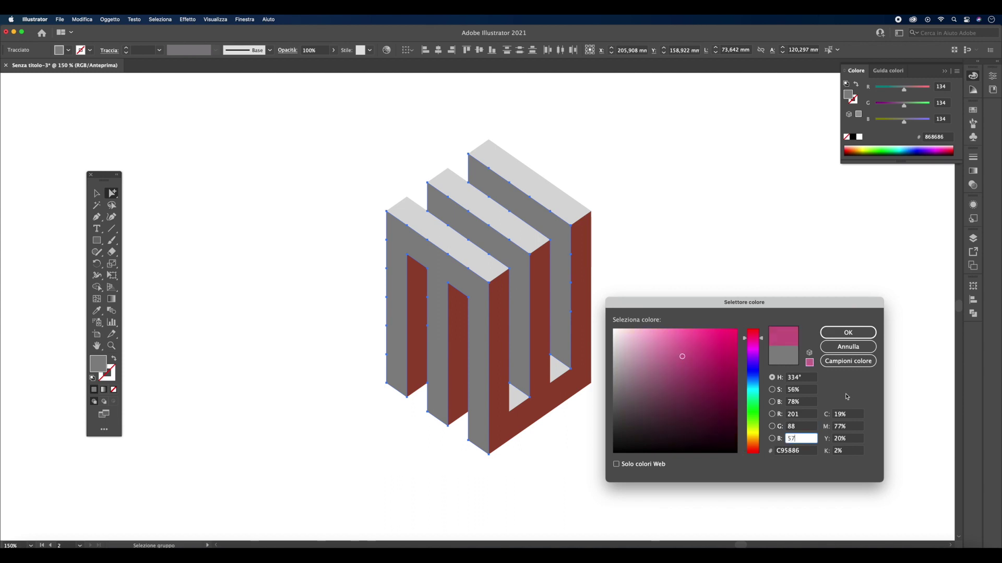
pyautogui.click(835, 333)
pyautogui.click(647, 369)
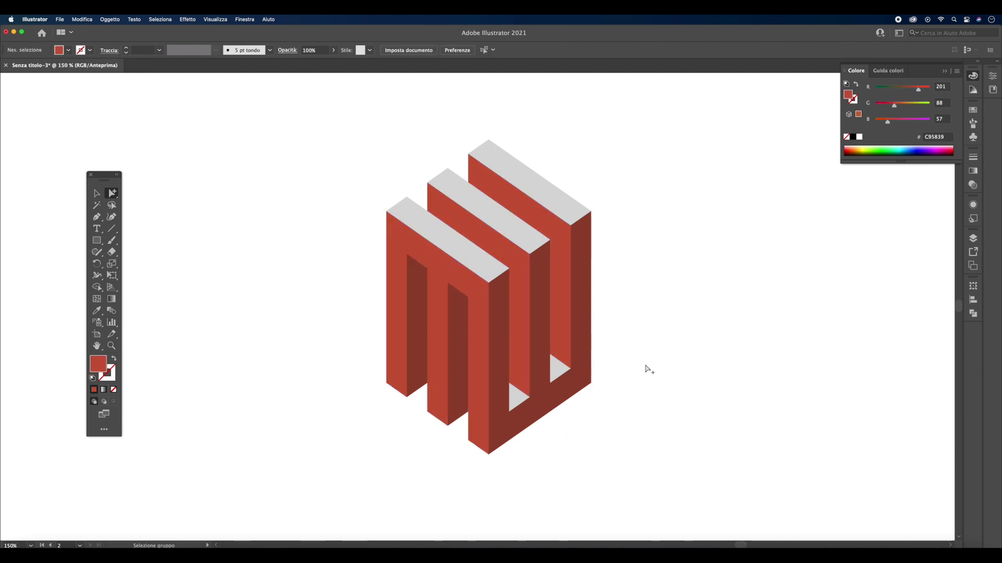
pyautogui.click(470, 251)
# - Fill the top faces and two small triangles with orange-red R236 G102 B63 (EC663F)
pyautogui.keyDown('shift'); pyautogui.click(516, 235); pyautogui.keyUp('shift')
pyautogui.keyDown('shift'); pyautogui.click(542, 231); pyautogui.keyUp('shift')
pyautogui.keyDown('shift'); pyautogui.click(557, 367); pyautogui.keyUp('shift')
pyautogui.keyDown('shift'); pyautogui.click(518, 396); pyautogui.keyUp('shift')
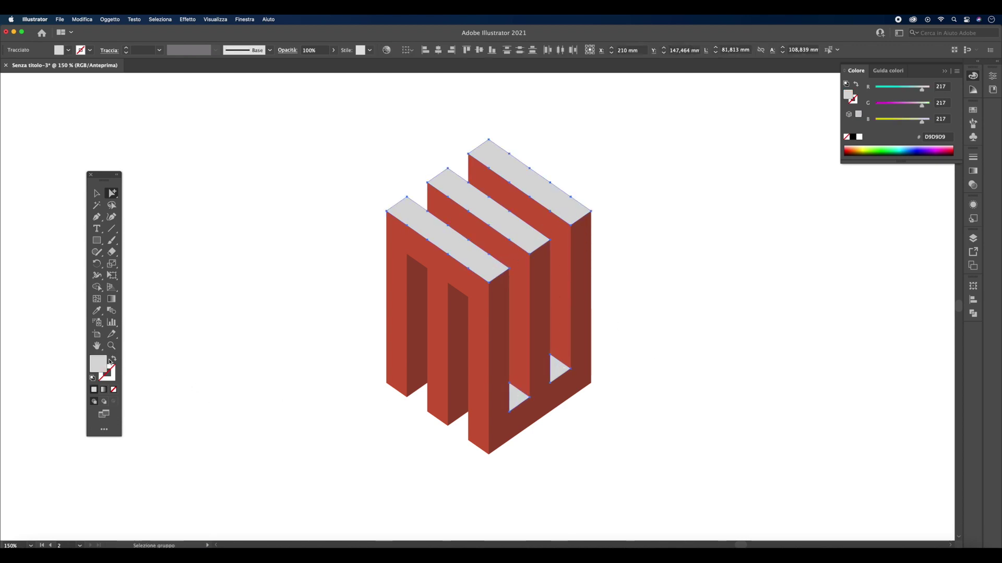
pyautogui.doubleClick(104, 363)
pyautogui.click(780, 415)
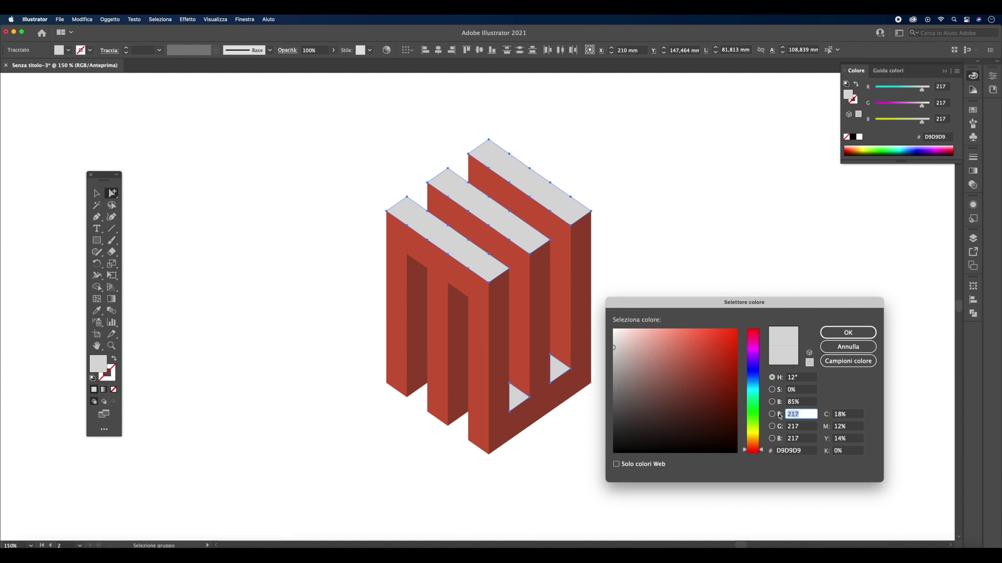
pyautogui.write('23')
pyautogui.press('Tab')
pyautogui.write('102')
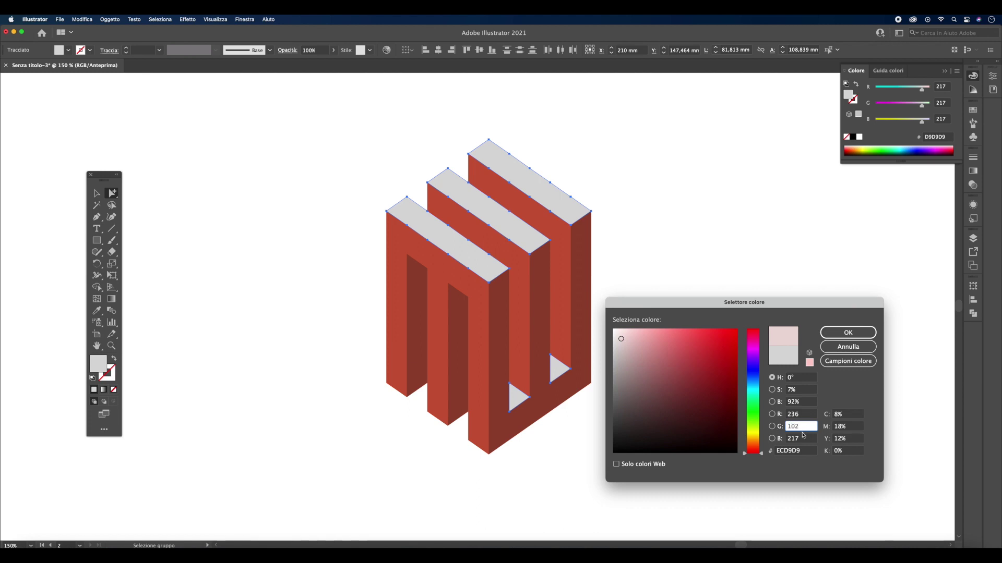
pyautogui.press('Tab')
pyautogui.write('63')
pyautogui.click(822, 333)
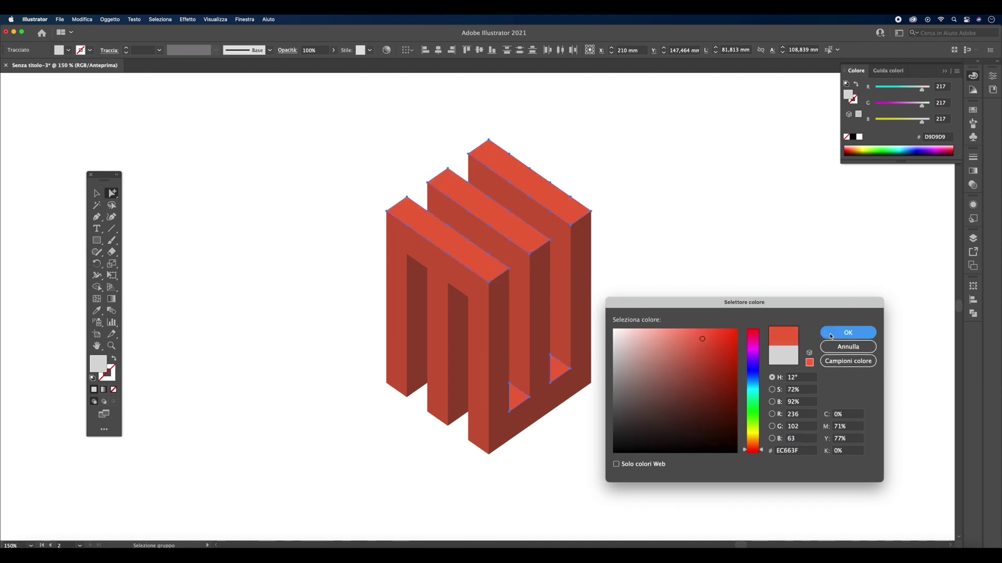
pyautogui.click(294, 347)
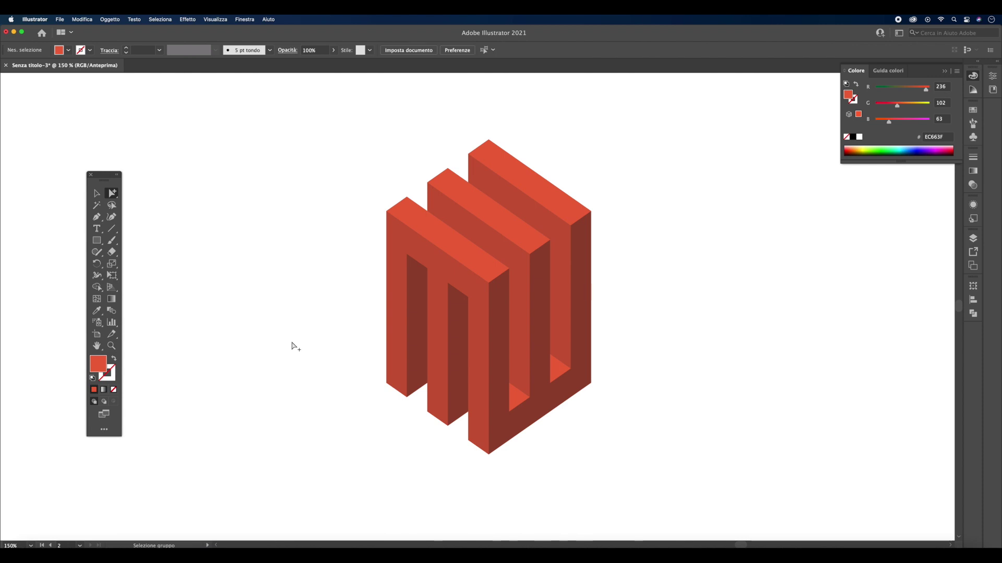
# - Zoom in to 200% on the finished M and centre it in the view
pyautogui.press('z')
pyautogui.click(437, 347)
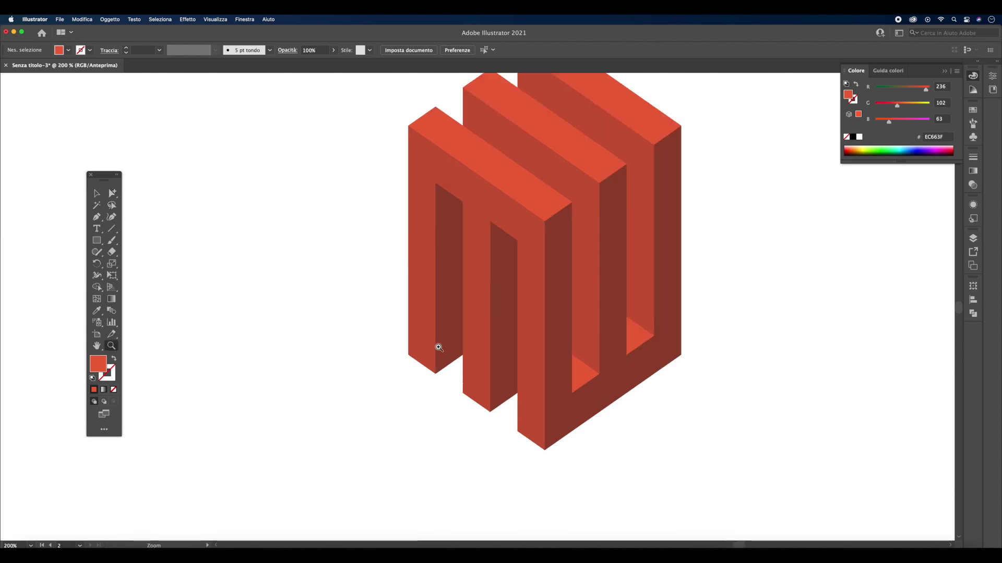
pyautogui.hscroll(3, 438, 347)
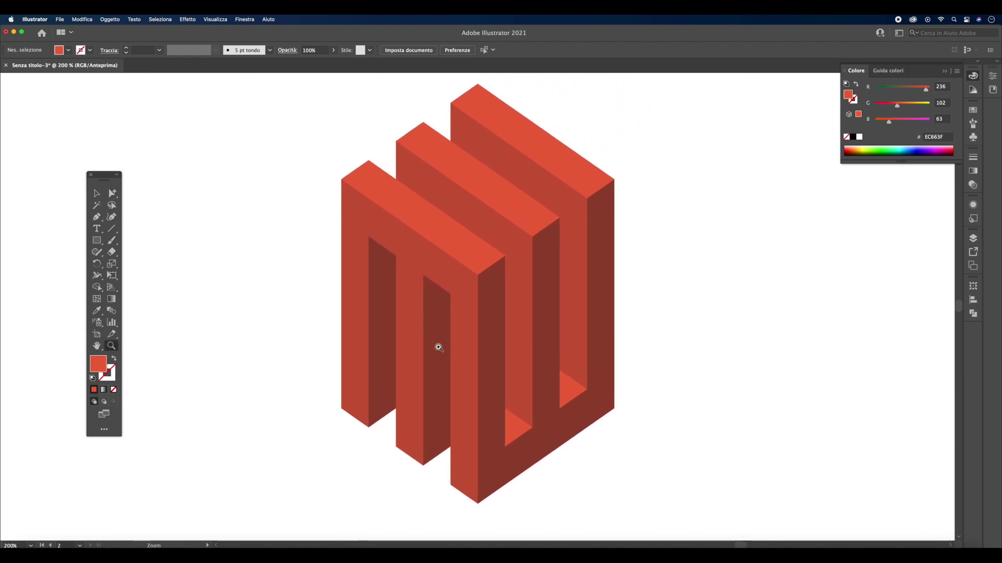
pyautogui.press('v')
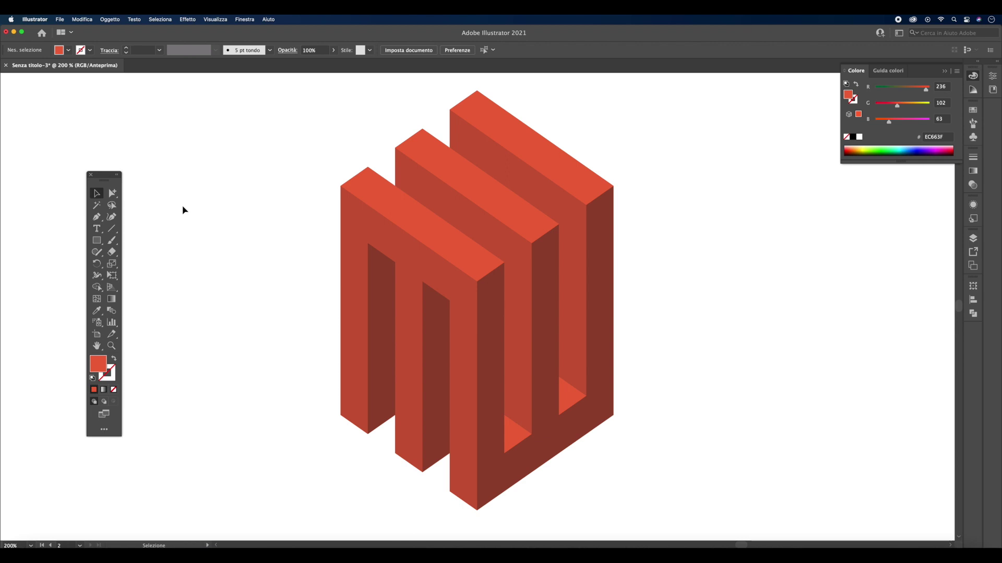